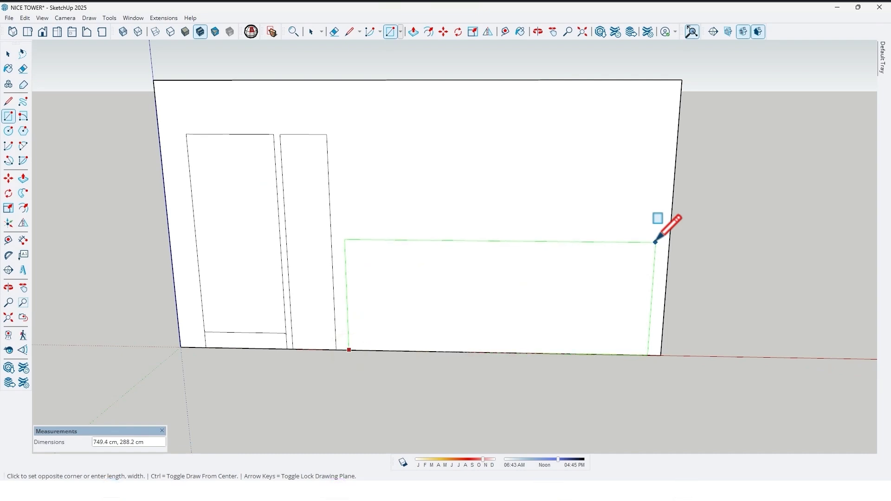
Step: Draw an opening about 749 by 288 cm at the facade's base and a window rectangle above it, scaling the window outline to fit
{"action": "left_click", "coordinate": [656, 242]}
{"action": "scroll", "coordinate": [457, 232], "scroll_direction": "down", "scroll_amount": 4}
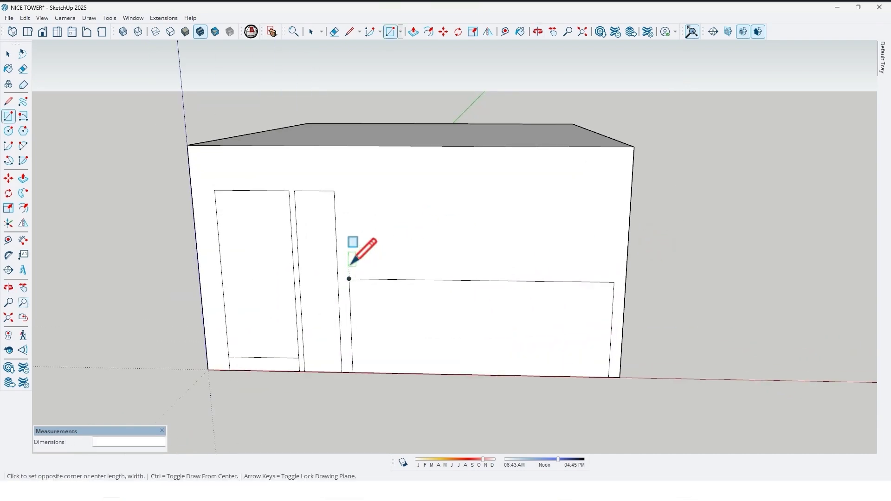
{"action": "left_click", "coordinate": [573, 189]}
{"action": "middle_click_drag", "start_coordinate": [573, 189], "coordinate": [491, 169]}
{"action": "key", "text": "s"}
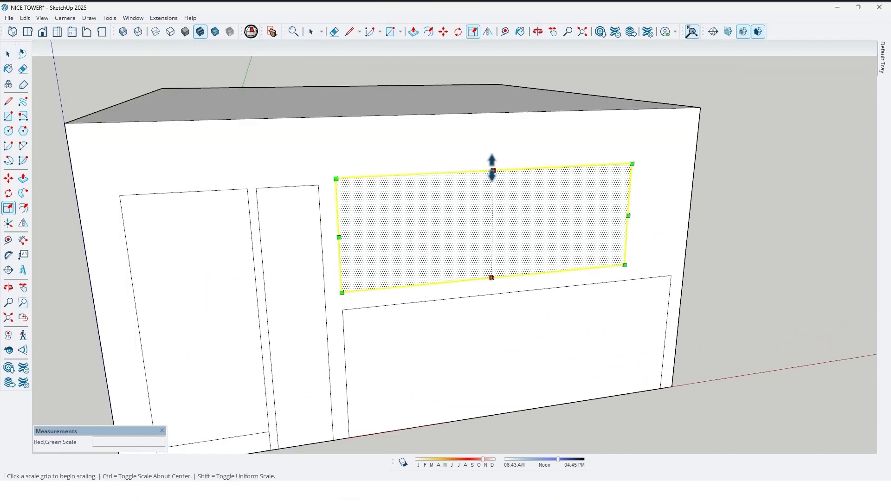
Step: Push the wide lower opening, the upper window rectangle and the narrow doorway inward to form recesses in the facade
{"action": "scroll", "coordinate": [418, 251], "scroll_direction": "down", "scroll_amount": 2}
{"action": "middle_click_drag", "start_coordinate": [418, 251], "coordinate": [375, 329]}
{"action": "key", "text": "p"}
{"action": "left_click_drag", "start_coordinate": [374, 328], "coordinate": [426, 328]}
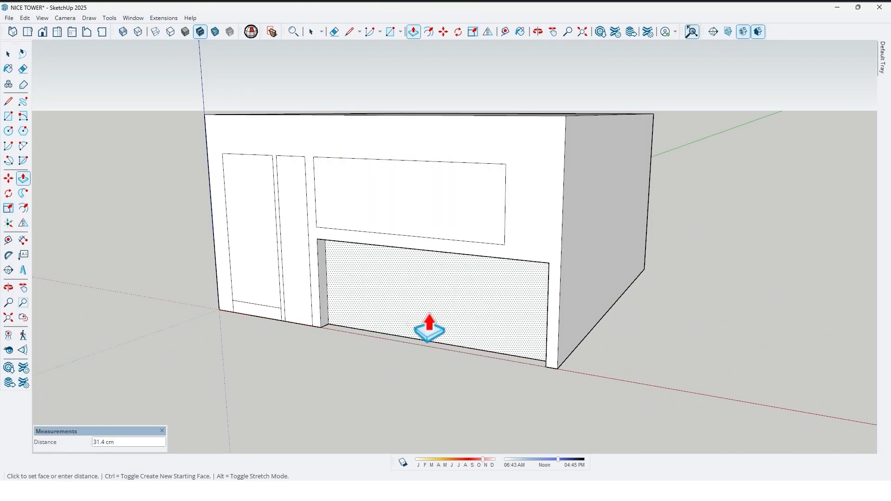
{"action": "middle_click_drag", "start_coordinate": [441, 318], "coordinate": [418, 292]}
{"action": "left_click", "coordinate": [432, 247]}
{"action": "scroll", "coordinate": [417, 292], "scroll_direction": "up", "scroll_amount": 2}
{"action": "middle_click_drag", "start_coordinate": [481, 295], "coordinate": [332, 329]}
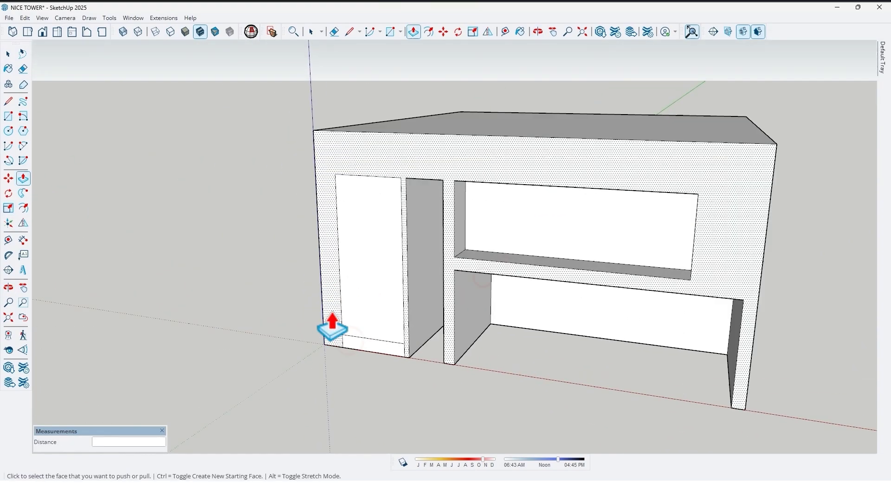
Step: Push the tall window panel beside the narrow doorway inward to recess it above its low sill
{"action": "scroll", "coordinate": [332, 329], "scroll_direction": "up", "scroll_amount": 3}
{"action": "left_click_drag", "start_coordinate": [399, 310], "coordinate": [389, 369]}
{"action": "scroll", "coordinate": [577, 354], "scroll_direction": "down", "scroll_amount": 5}
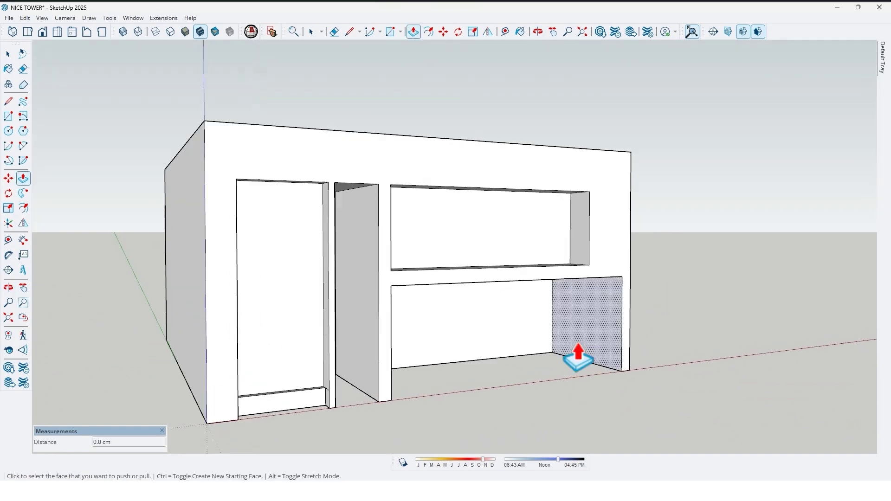
Step: Cut a rectangular opening through the outer side wall of the wide lower recess
{"action": "scroll", "coordinate": [549, 343], "scroll_direction": "up", "scroll_amount": 4}
{"action": "key", "text": "r"}
{"action": "left_click", "coordinate": [485, 383]}
{"action": "middle_click_drag", "start_coordinate": [485, 383], "coordinate": [534, 343]}
{"action": "left_click", "coordinate": [522, 350]}
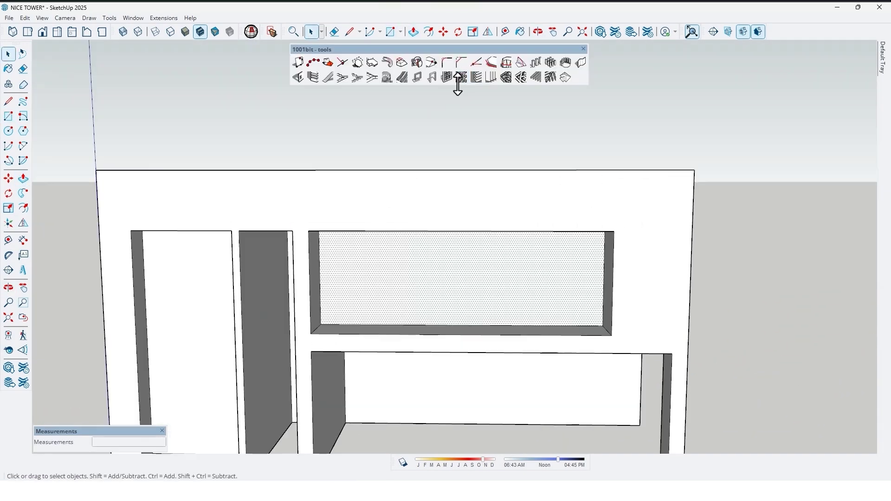
Step: Create a panel-divided frame on the wide upper window with 1 row, 5 columns, 5 cm frame depth and 3 cm frame and divider widths
{"action": "left_click", "coordinate": [460, 78]}
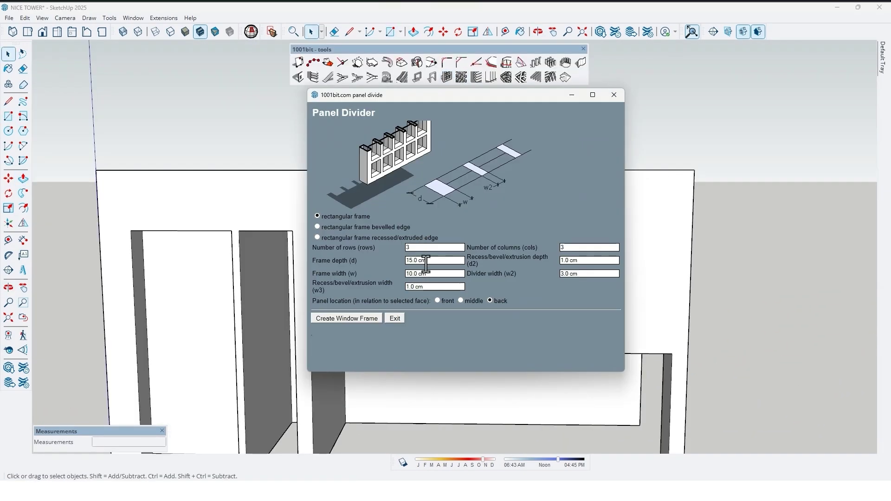
{"action": "left_click", "coordinate": [347, 319]}
{"action": "scroll", "coordinate": [424, 335], "scroll_direction": "down", "scroll_amount": 5}
Step: Create a panel-divided frame on the tall recessed window with 3 rows and 4 columns
{"action": "scroll", "coordinate": [393, 320], "scroll_direction": "up", "scroll_amount": 6}
{"action": "left_click", "coordinate": [447, 77]}
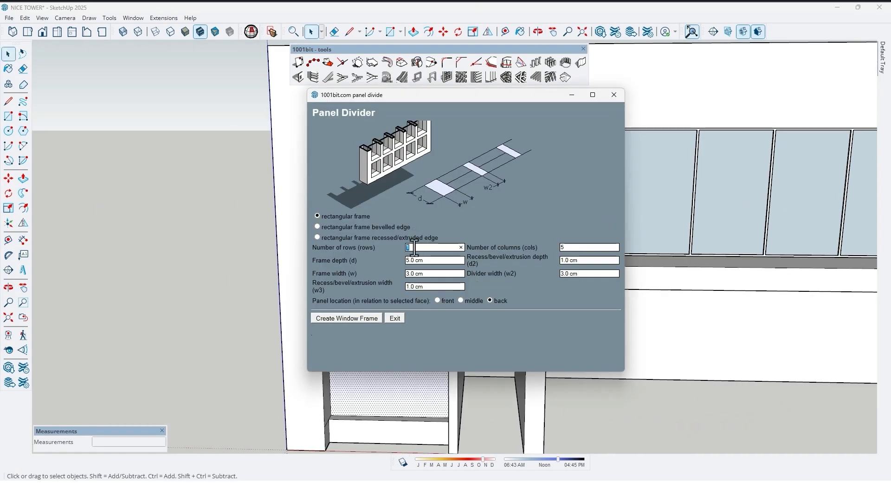
{"action": "left_click", "coordinate": [347, 319]}
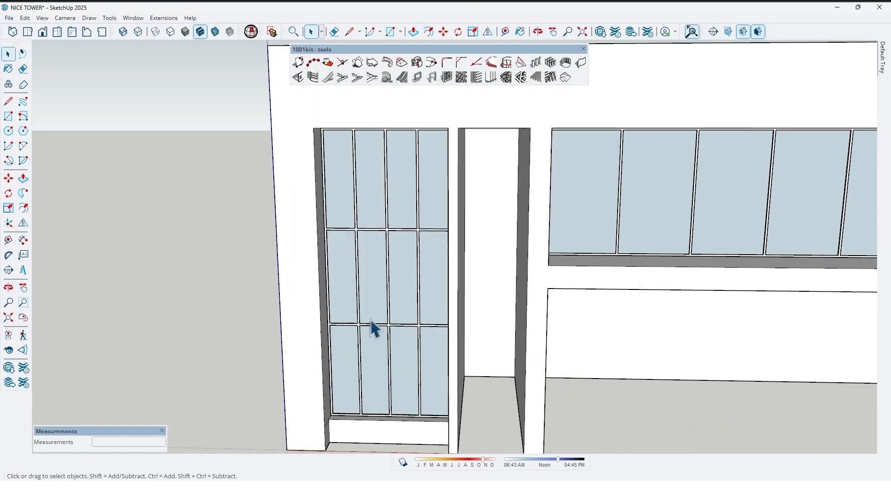
Step: Draw a door outline on the back wall of the narrow recess and offset it inward for the door panel
{"action": "scroll", "coordinate": [372, 328], "scroll_direction": "down", "scroll_amount": 5}
{"action": "key", "text": "o"}
{"action": "scroll", "coordinate": [406, 312], "scroll_direction": "up", "scroll_amount": 6}
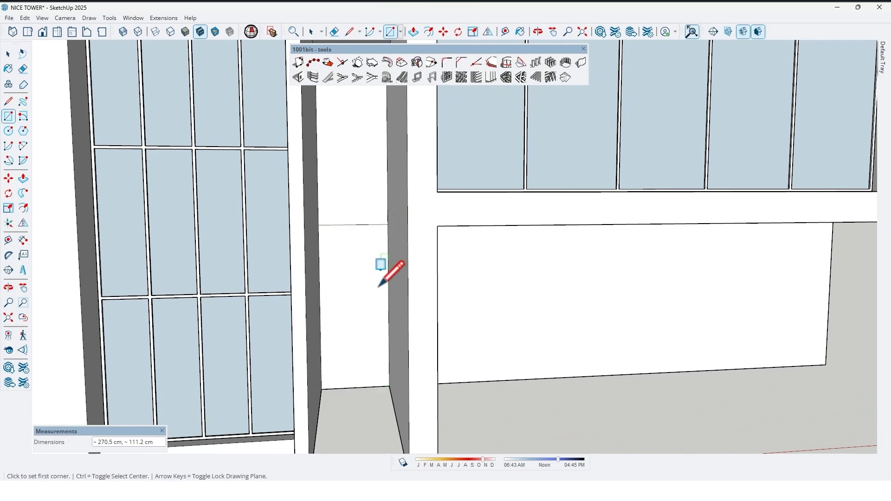
{"action": "middle_click_drag", "start_coordinate": [378, 287], "coordinate": [338, 302]}
{"action": "key", "text": "f"}
{"action": "scroll", "coordinate": [326, 302], "scroll_direction": "down", "scroll_amount": 5}
{"action": "middle_click_drag", "start_coordinate": [434, 318], "coordinate": [392, 330]}
Step: Draw a narrow vertical rectangle at the far end of the upper window and extrude it about 45 cm into a fin
{"action": "key", "text": "r"}
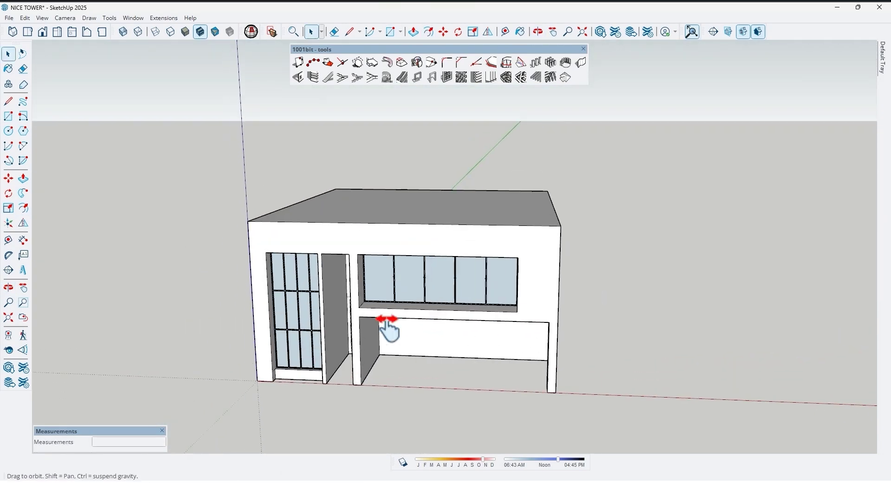
{"action": "scroll", "coordinate": [501, 344], "scroll_direction": "up", "scroll_amount": 5}
{"action": "left_click", "coordinate": [517, 148]}
{"action": "middle_click_drag", "start_coordinate": [517, 148], "coordinate": [457, 186]}
{"action": "left_click", "coordinate": [457, 186]}
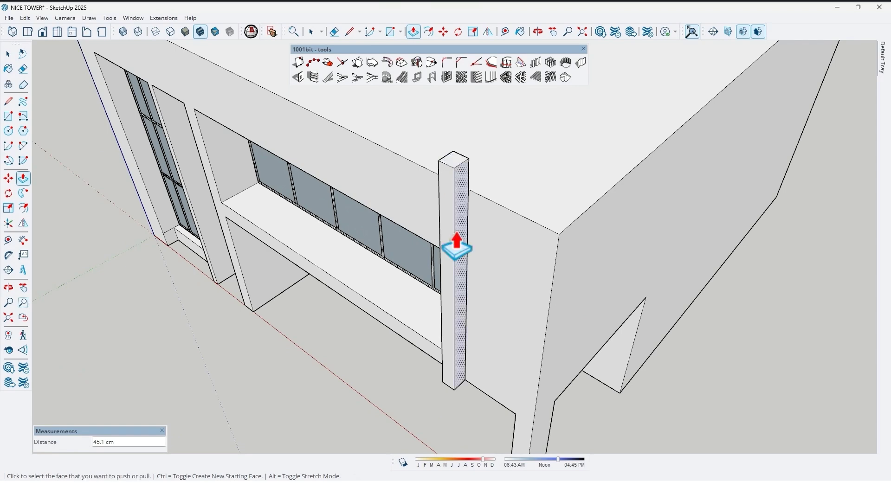
Step: Copy the vertical fin sideways along the facade and multiply the copy by x3 for an evenly spaced row
{"action": "key", "text": "space"}
{"action": "triple_click", "coordinate": [458, 246]}
{"action": "middle_click_drag", "start_coordinate": [458, 246], "coordinate": [510, 209]}
{"action": "scroll", "coordinate": [561, 155], "scroll_direction": "up", "scroll_amount": 3}
{"action": "key", "text": "m"}
{"action": "left_click", "coordinate": [532, 154]}
{"action": "key", "text": "ctrl"}
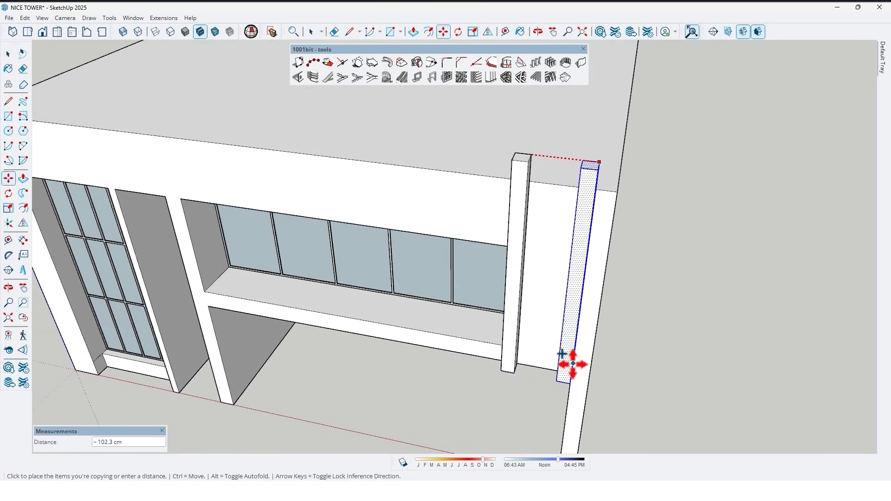
{"action": "left_click", "coordinate": [569, 370]}
{"action": "type", "text": "x3"}
{"action": "key", "text": "Return"}
{"action": "scroll", "coordinate": [567, 364], "scroll_direction": "down", "scroll_amount": 10}
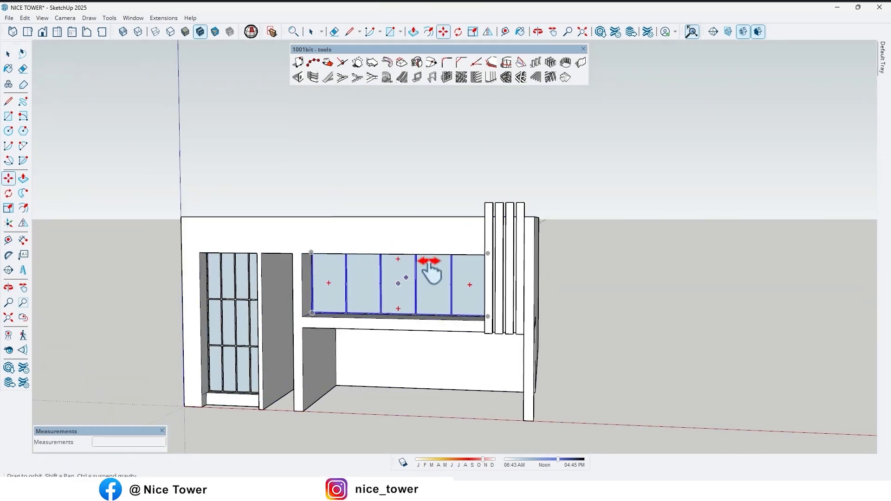
Step: Draw a large rectangular ground around the whole building and push/pull it into a slab
{"action": "key", "text": "space"}
{"action": "key", "text": "ctrl+a"}
{"action": "mouse_move", "coordinate": [511, 316]}
{"action": "middle_mouse_down"}
{"action": "mouse_move", "coordinate": [583, 318]}
{"action": "mouse_move", "coordinate": [466, 346]}
{"action": "mouse_move", "coordinate": [511, 305]}
{"action": "middle_mouse_up"}
{"action": "scroll", "coordinate": [370, 338], "scroll_direction": "down", "scroll_amount": 5}
{"action": "key", "text": "r"}
{"action": "left_click", "coordinate": [230, 381]}
{"action": "left_click", "coordinate": [702, 225]}
{"action": "key", "text": "p"}
{"action": "left_click", "coordinate": [541, 287]}
{"action": "left_click", "coordinate": [454, 339]}
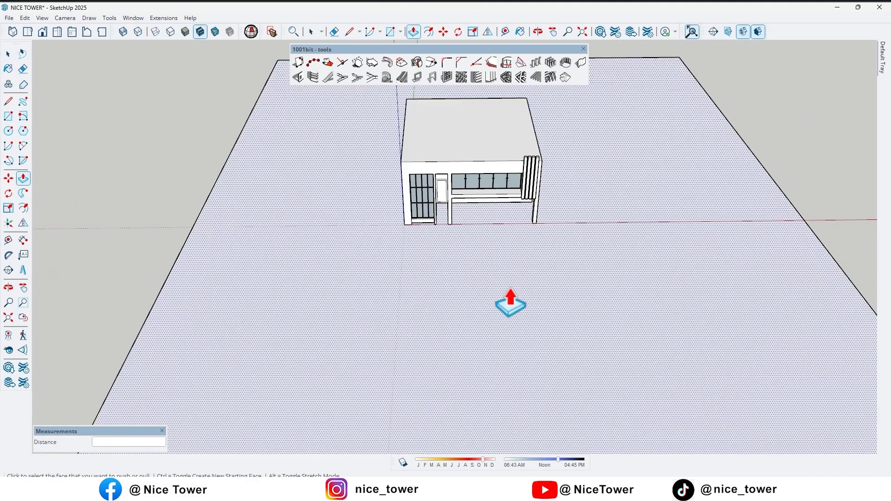
Step: Draw and scale a rectangle on the ground in front of the building and push it down to form a pool
{"action": "scroll", "coordinate": [491, 318], "scroll_direction": "up", "scroll_amount": 5}
{"action": "key", "text": "r"}
{"action": "left_click", "coordinate": [476, 258]}
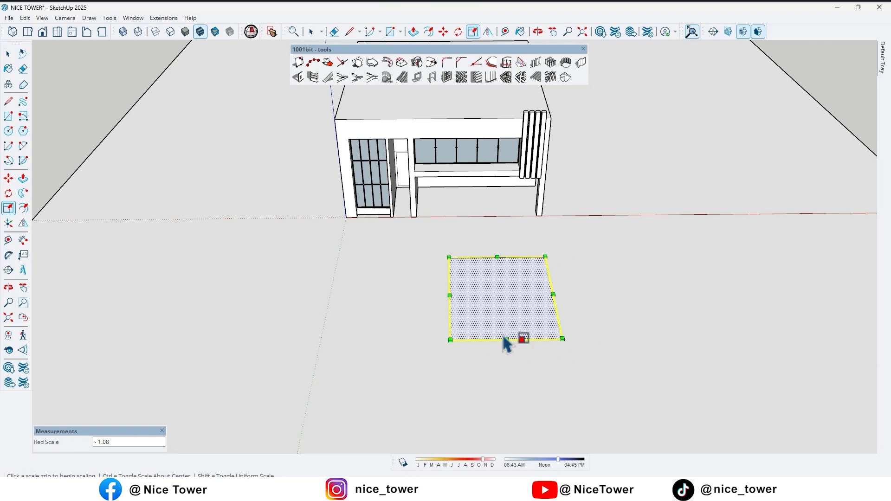
{"action": "scroll", "coordinate": [506, 288], "scroll_direction": "up", "scroll_amount": 2}
{"action": "key", "text": "p"}
{"action": "left_click", "coordinate": [510, 275]}
{"action": "left_click", "coordinate": [509, 295]}
{"action": "scroll", "coordinate": [492, 286], "scroll_direction": "down", "scroll_amount": 2}
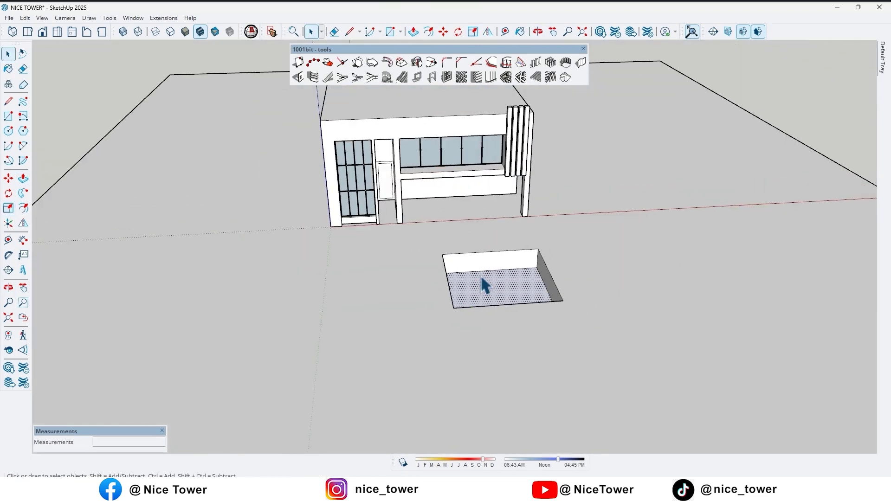
Step: Close the 1001bit tools and frame the building's facade in a near-frontal, eye-level view
{"action": "left_click", "coordinate": [583, 49]}
{"action": "middle_click_drag", "start_coordinate": [534, 279], "coordinate": [479, 202]}
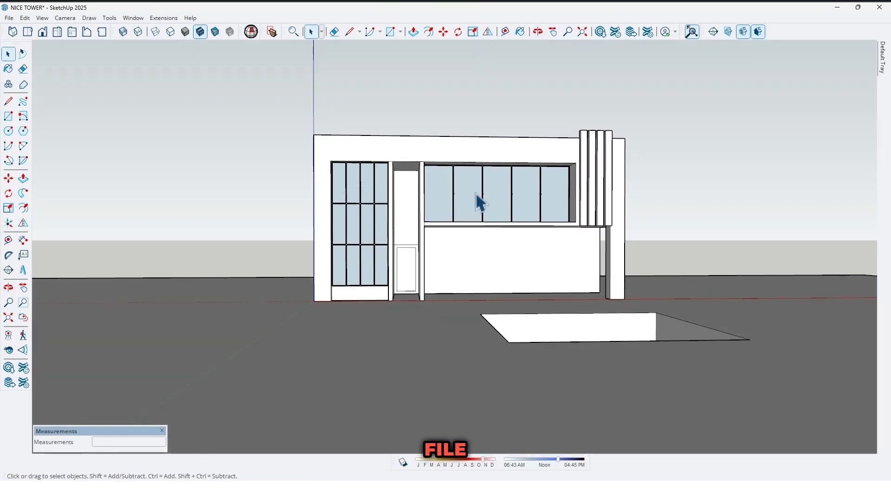
{"action": "middle_click_drag", "start_coordinate": [507, 242], "coordinate": [417, 210]}
Step: Export the current view as the 2D JPEG image NICE TOWER.jpg on the Desktop, replacing the existing file
{"action": "left_click", "coordinate": [8, 19]}
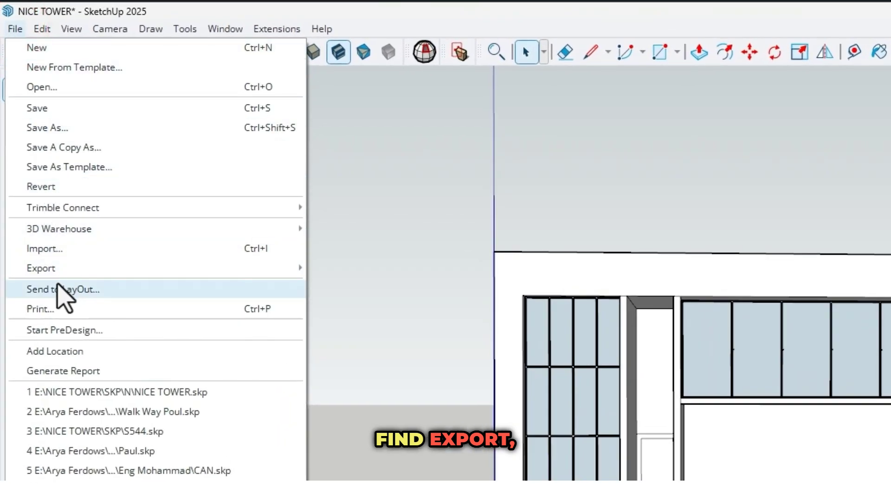
{"action": "mouse_move", "coordinate": [134, 273]}
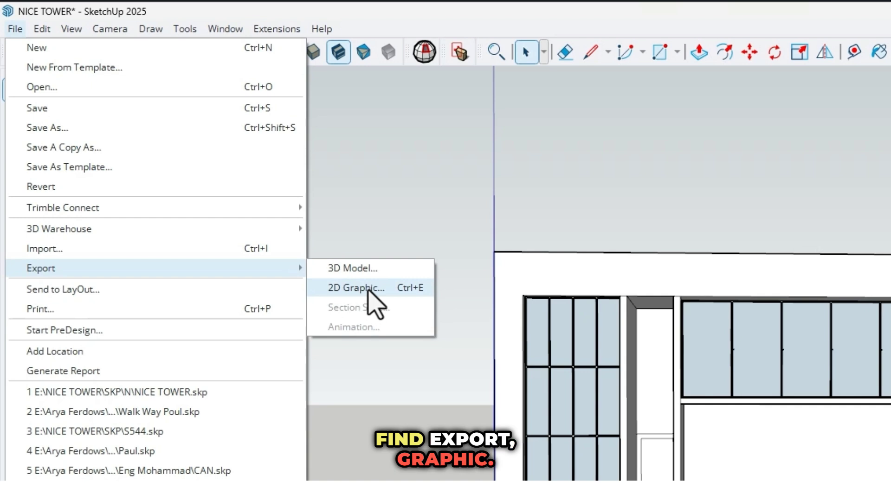
{"action": "left_click", "coordinate": [369, 289]}
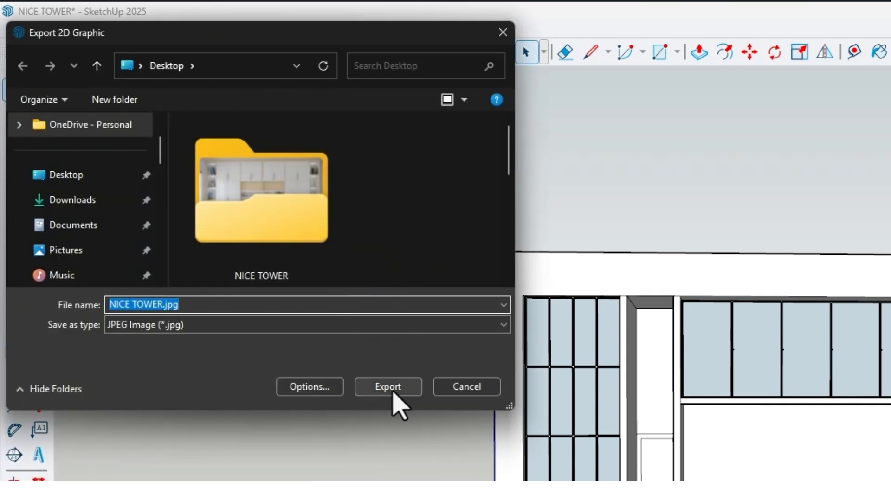
{"action": "left_click", "coordinate": [387, 388]}
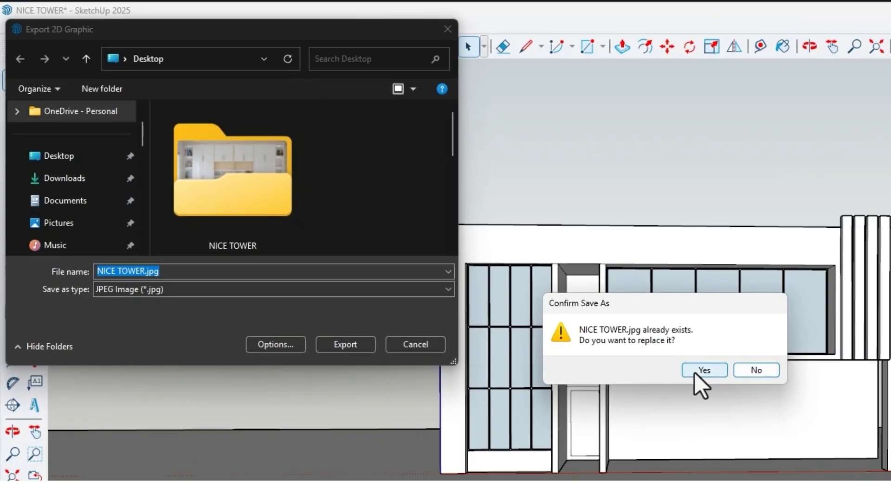
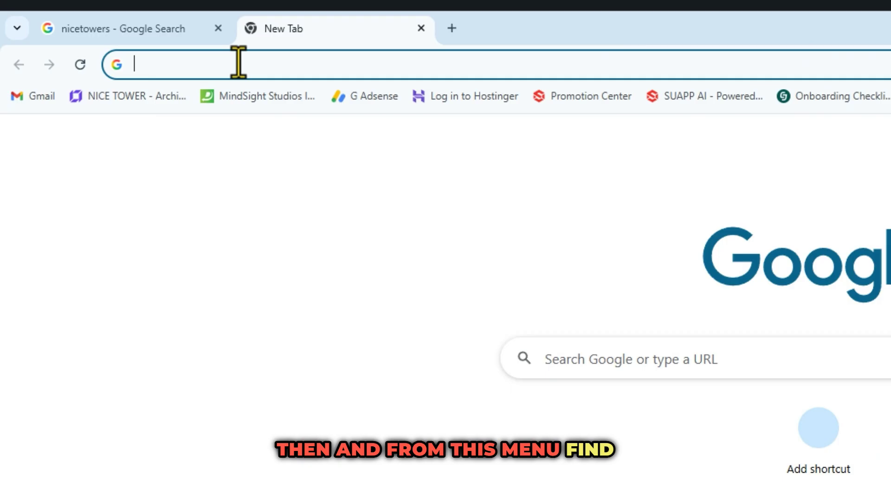
Step: Switch to the Chrome browser, open nicetowers.com and go to its ReRender Ai page
{"action": "type", "text": "nicetowers.com"}
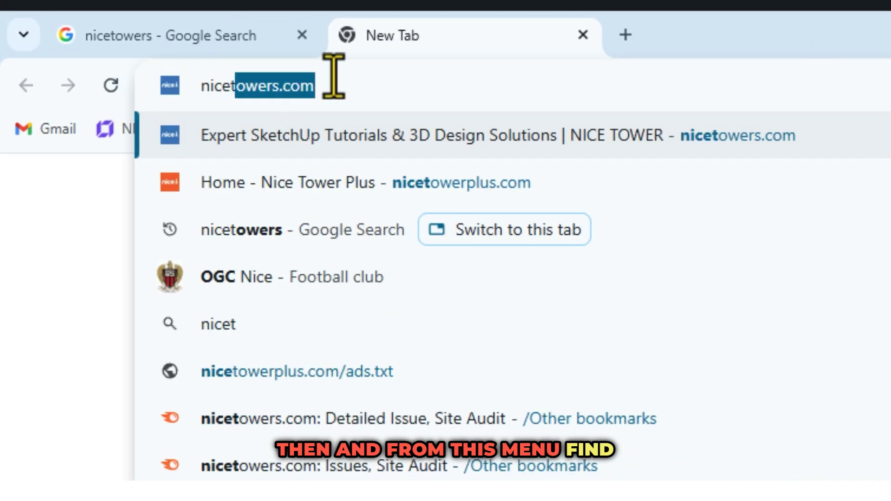
{"action": "key", "text": "Return"}
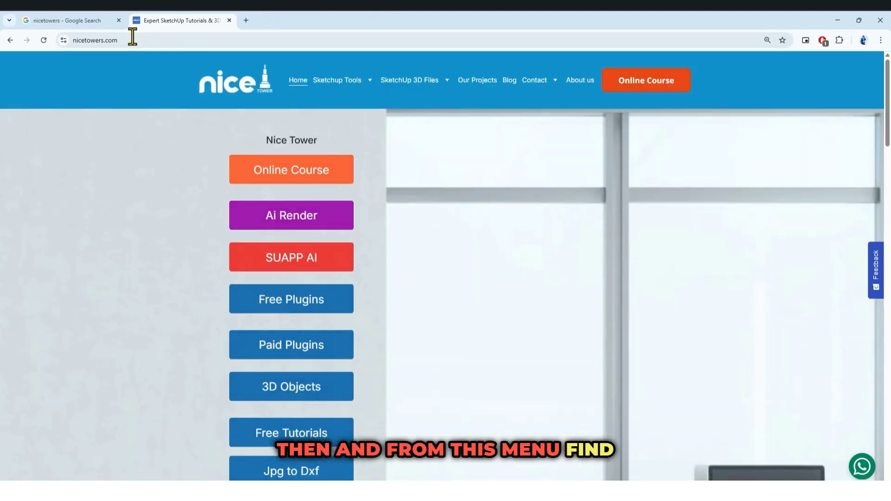
{"action": "scroll", "coordinate": [295, 342], "scroll_direction": "down", "scroll_amount": 3}
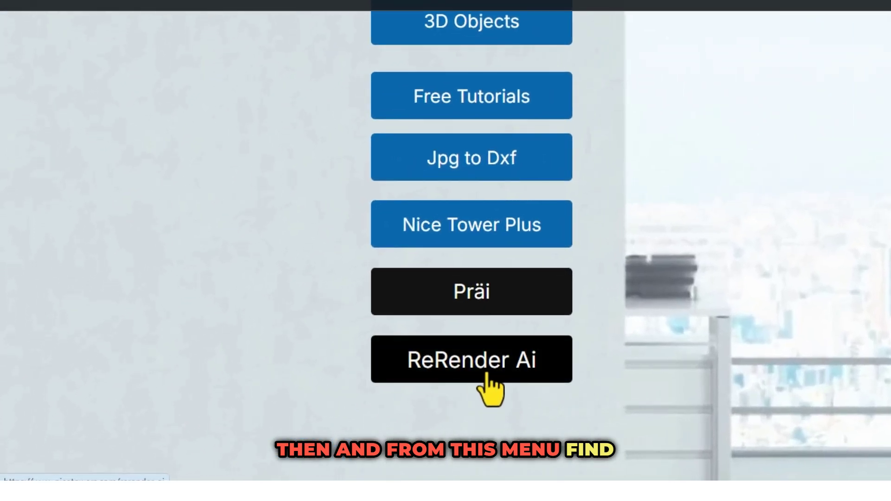
{"action": "scroll", "coordinate": [465, 344], "scroll_direction": "down", "scroll_amount": 1}
{"action": "left_click", "coordinate": [469, 301]}
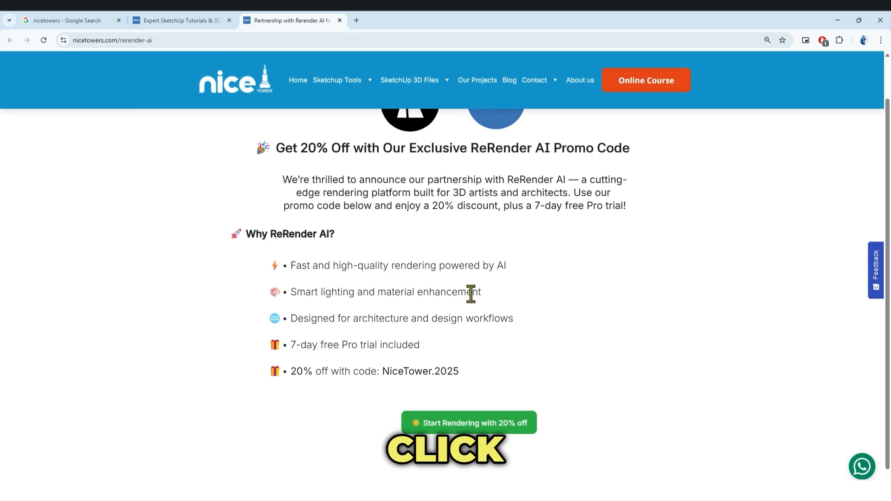
Step: Review the ReRender AI offer page and highlight the discount promo code
{"action": "scroll", "coordinate": [470, 294], "scroll_direction": "up", "scroll_amount": 1}
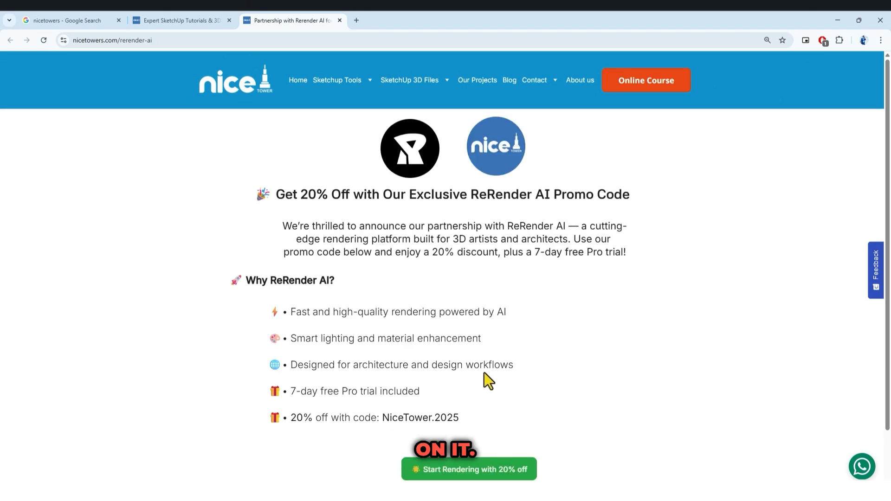
{"action": "scroll", "coordinate": [489, 381], "scroll_direction": "down", "scroll_amount": 1}
{"action": "left_click_drag", "start_coordinate": [460, 372], "coordinate": [300, 375]}
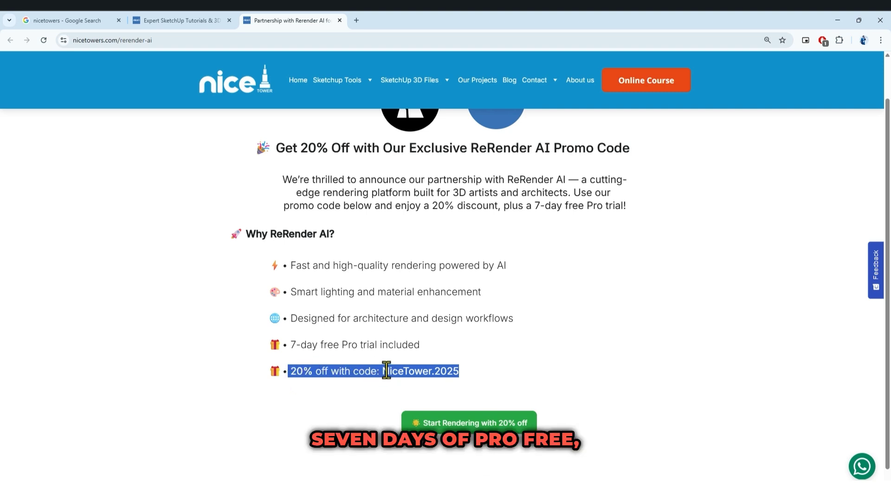
{"action": "left_click", "coordinate": [481, 371]}
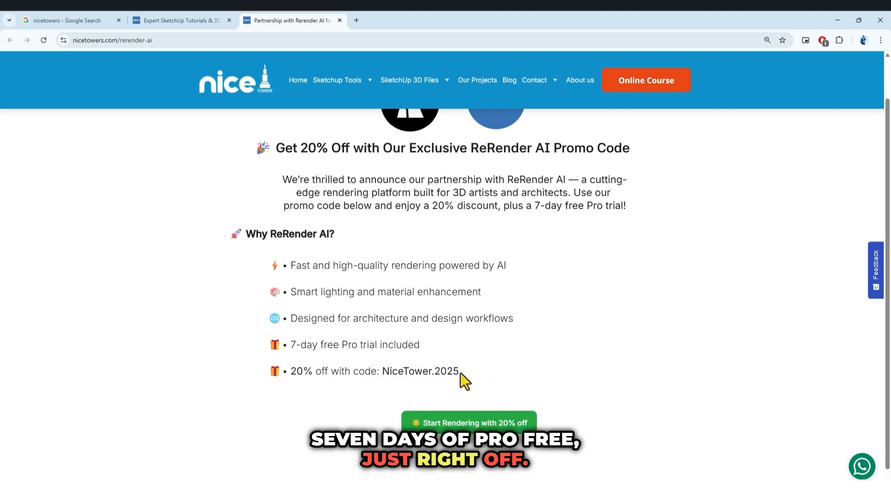
{"action": "left_click_drag", "start_coordinate": [414, 377], "coordinate": [377, 376]}
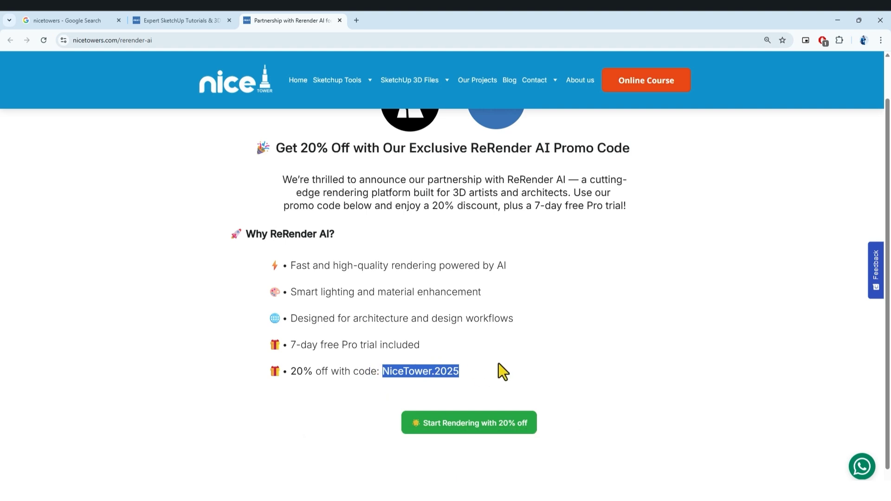
Step: Follow the offer link to the ReRender website and open its Render tool
{"action": "left_click", "coordinate": [468, 428]}
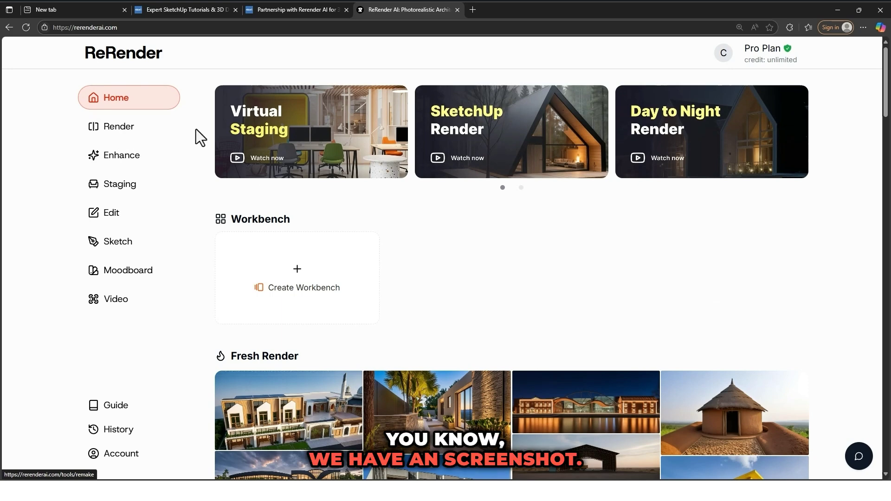
{"action": "left_click", "coordinate": [126, 136]}
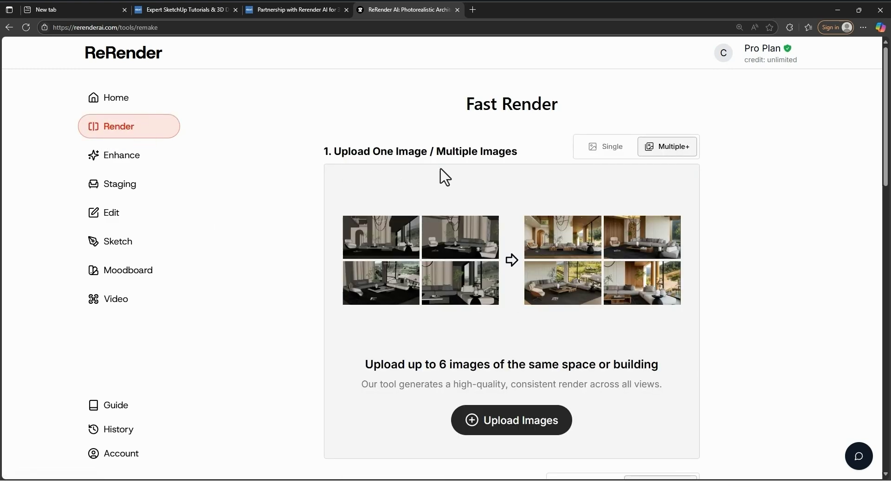
Step: Upload NICE TOWER.jpg from the NICE TOWER folder on the Desktop as the source image for the render
{"action": "scroll", "coordinate": [530, 311], "scroll_direction": "down", "scroll_amount": 4}
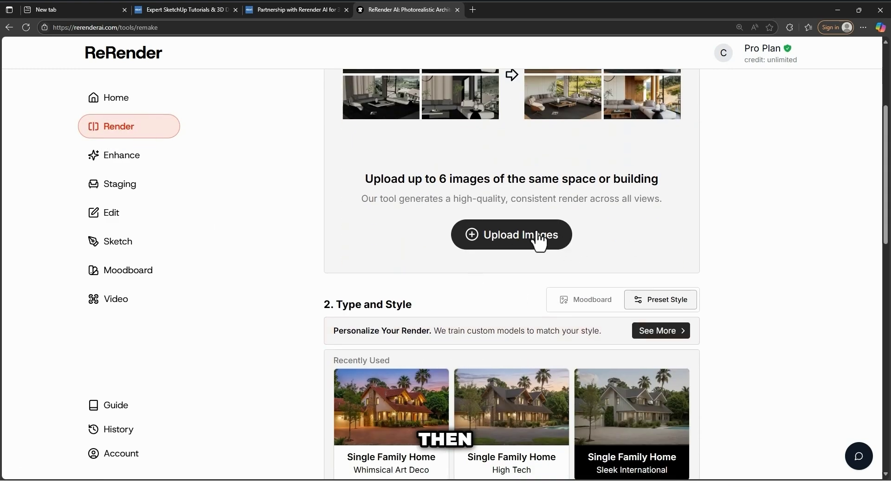
{"action": "left_click", "coordinate": [495, 240]}
{"action": "left_click", "coordinate": [210, 125]}
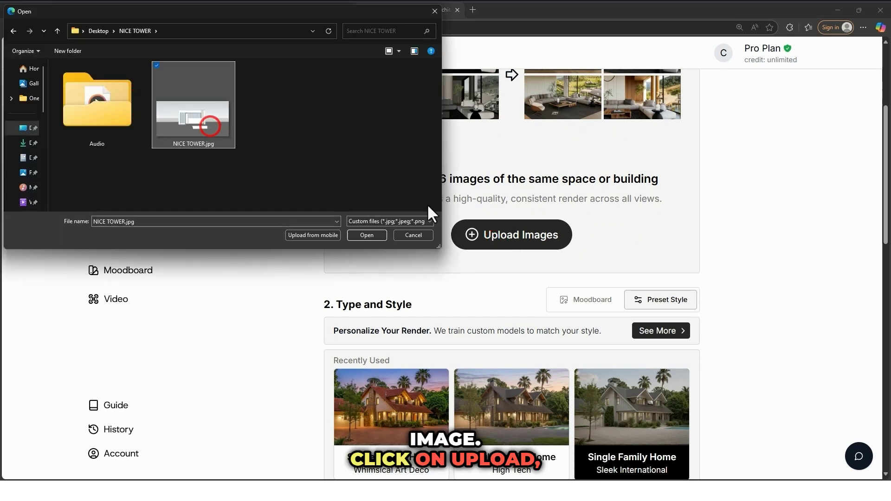
{"action": "left_click", "coordinate": [366, 236]}
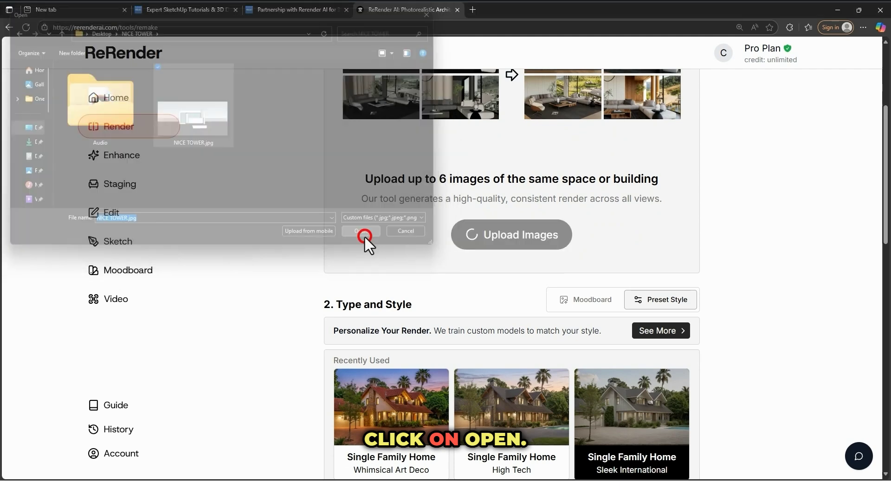
{"action": "scroll", "coordinate": [331, 279], "scroll_direction": "up", "scroll_amount": 4}
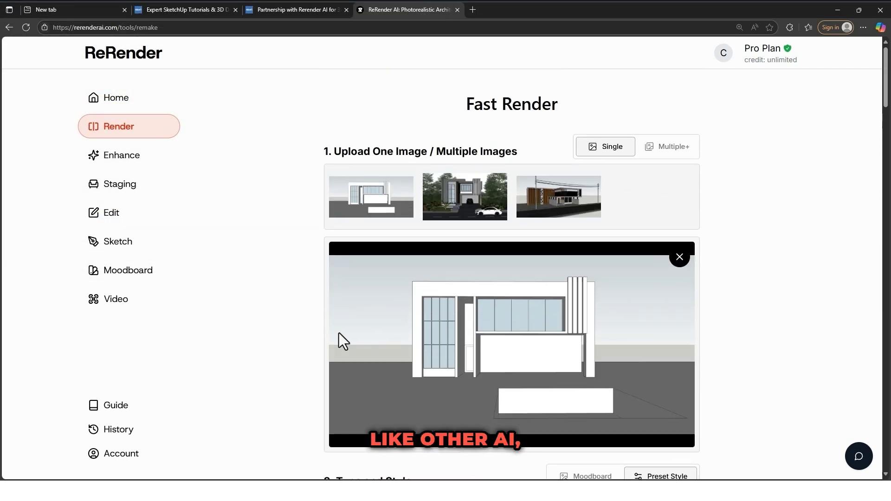
{"action": "scroll", "coordinate": [340, 341], "scroll_direction": "down", "scroll_amount": 1}
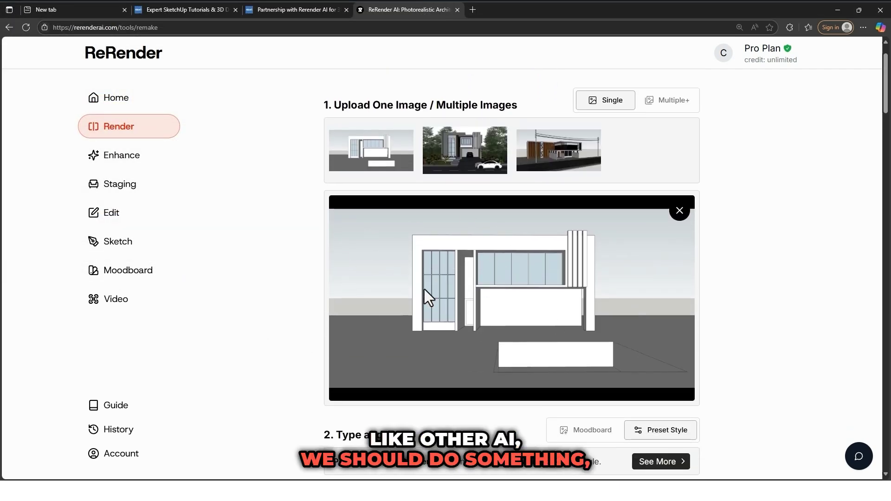
{"action": "scroll", "coordinate": [366, 330], "scroll_direction": "up", "scroll_amount": 1}
Step: Browse the Single Family Home preset styles and choose Cantilevered Contemporary for the render
{"action": "scroll", "coordinate": [323, 322], "scroll_direction": "down", "scroll_amount": 4}
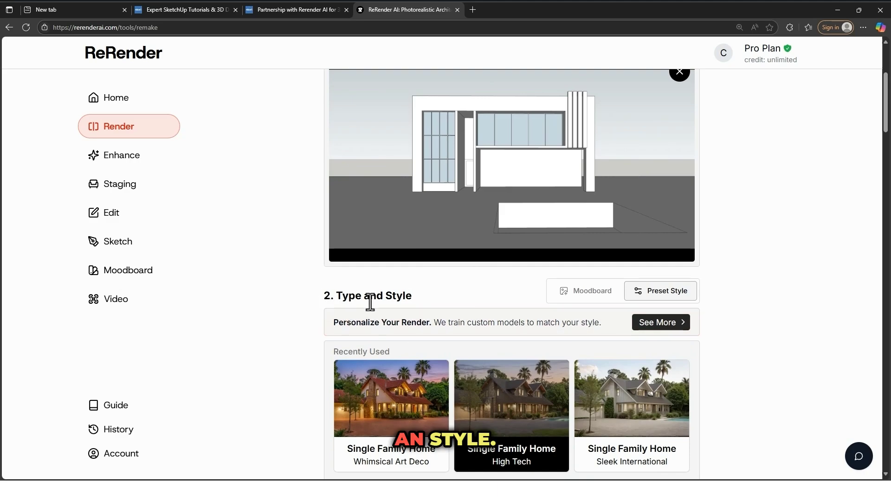
{"action": "scroll", "coordinate": [465, 325], "scroll_direction": "down", "scroll_amount": 4}
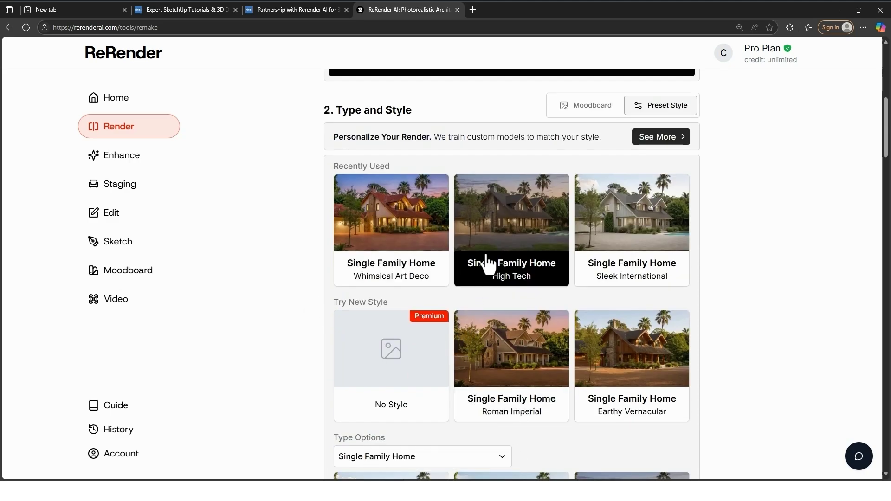
{"action": "scroll", "coordinate": [489, 273], "scroll_direction": "down", "scroll_amount": 10}
{"action": "scroll", "coordinate": [490, 276], "scroll_direction": "down", "scroll_amount": 1}
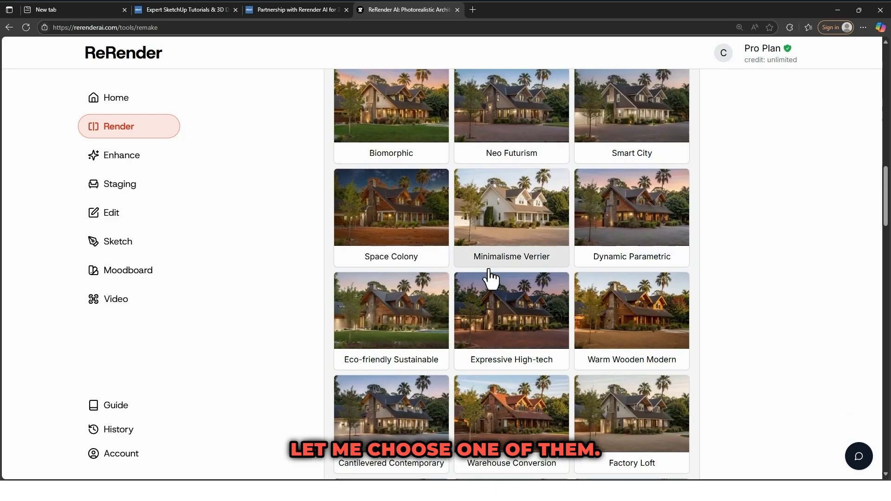
{"action": "scroll", "coordinate": [517, 336], "scroll_direction": "up", "scroll_amount": 4}
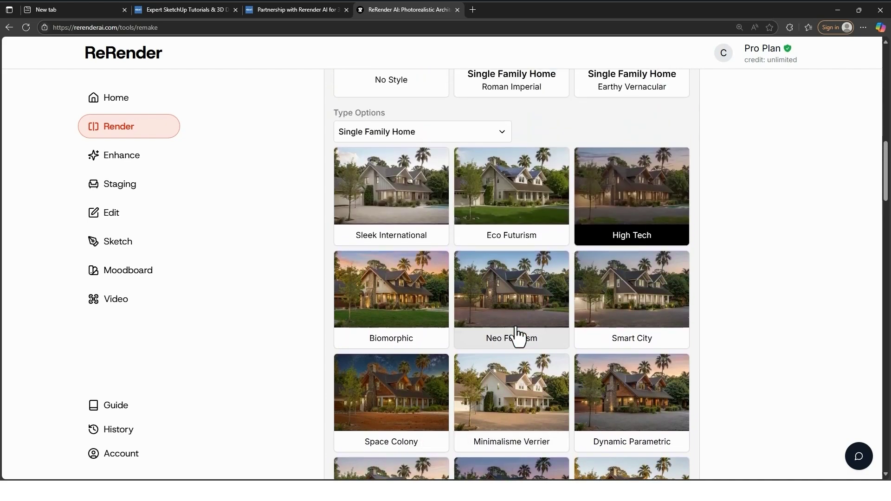
{"action": "scroll", "coordinate": [517, 335], "scroll_direction": "up", "scroll_amount": 1}
{"action": "scroll", "coordinate": [518, 335], "scroll_direction": "down", "scroll_amount": 6}
{"action": "scroll", "coordinate": [517, 336], "scroll_direction": "down", "scroll_amount": 2}
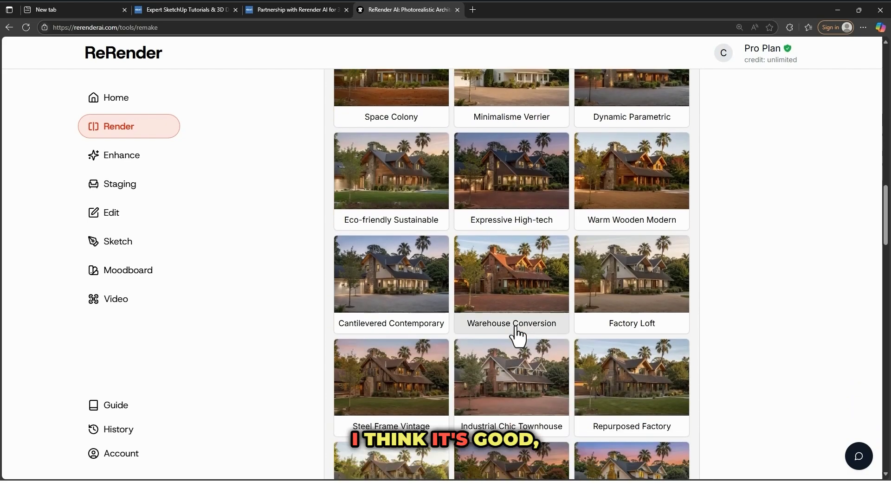
{"action": "left_click", "coordinate": [415, 295]}
Step: Set the render's Time of Day detail to Midday
{"action": "scroll", "coordinate": [453, 302], "scroll_direction": "down", "scroll_amount": 20}
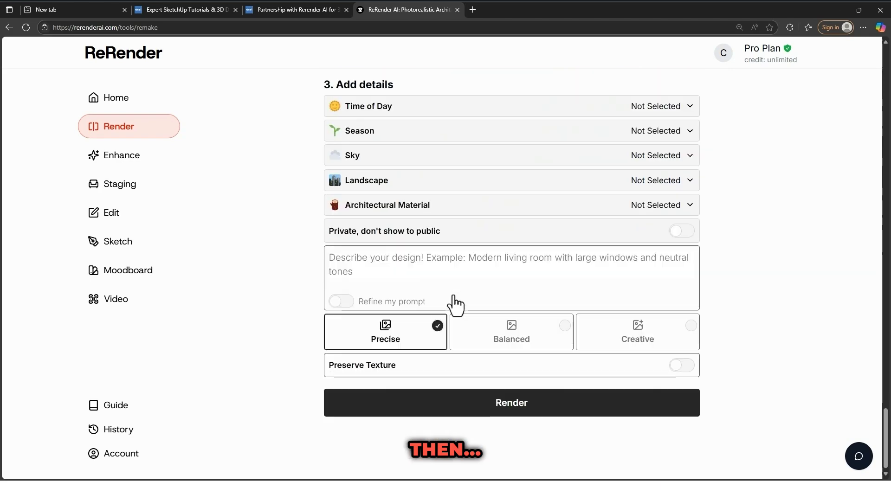
{"action": "scroll", "coordinate": [458, 297], "scroll_direction": "up", "scroll_amount": 4}
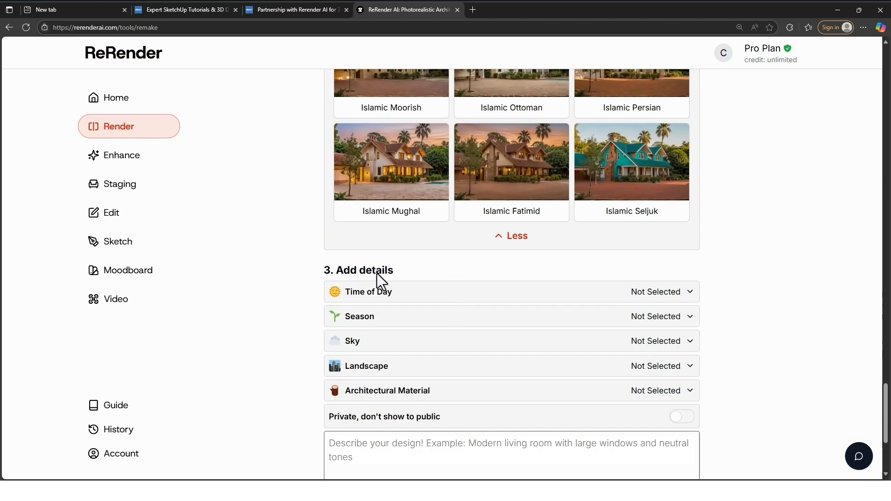
{"action": "left_click", "coordinate": [362, 301]}
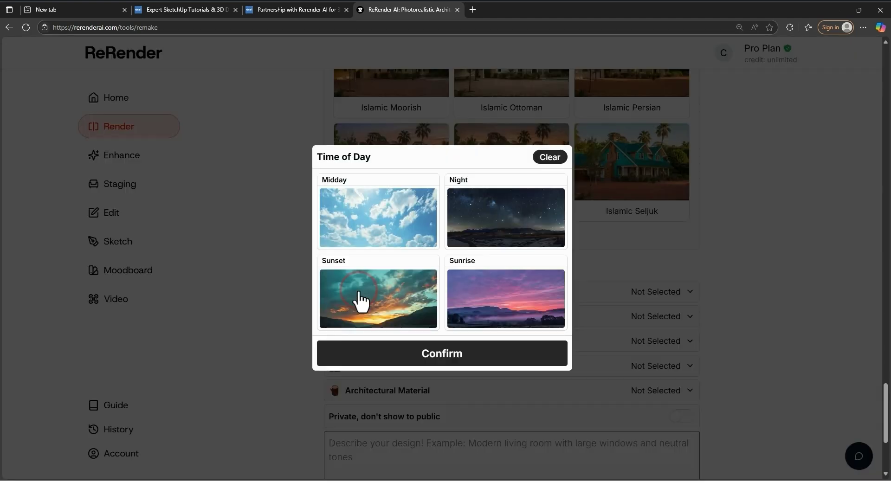
{"action": "scroll", "coordinate": [464, 293], "scroll_direction": "up", "scroll_amount": 1}
{"action": "scroll", "coordinate": [490, 281], "scroll_direction": "down", "scroll_amount": 2}
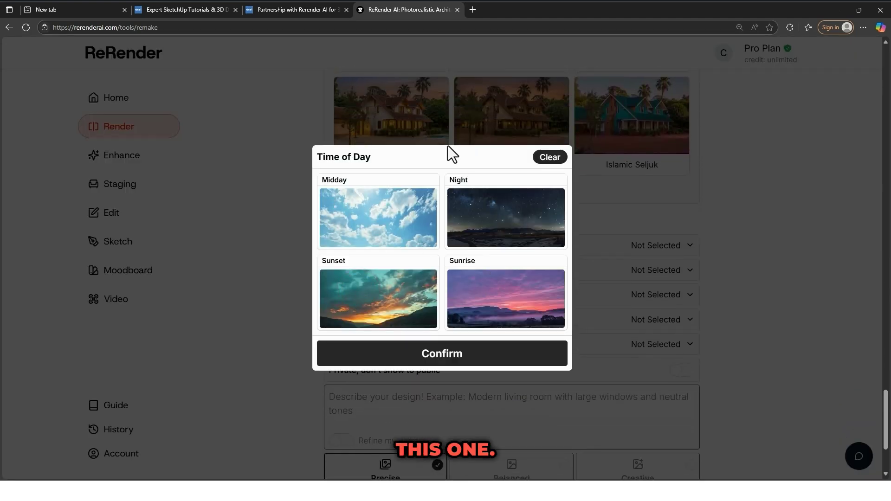
{"action": "left_click", "coordinate": [386, 234]}
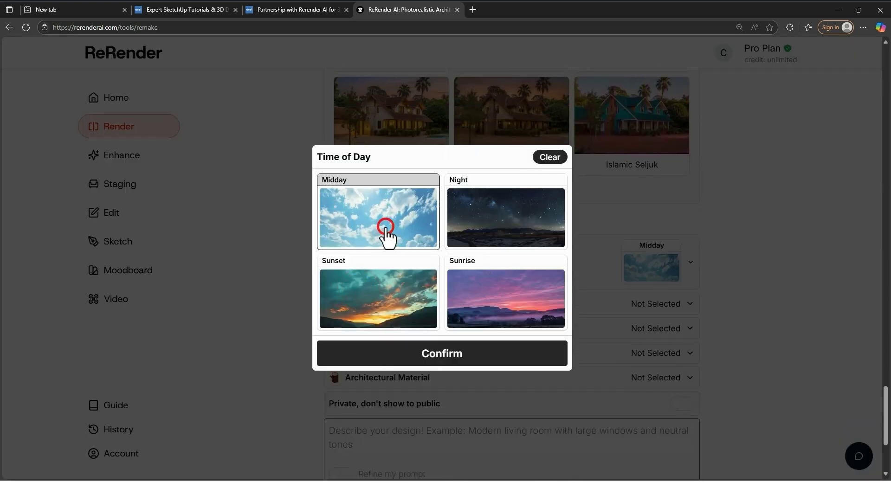
{"action": "left_click", "coordinate": [447, 358]}
Step: Set the render's Season detail to Summer
{"action": "scroll", "coordinate": [352, 325], "scroll_direction": "up", "scroll_amount": 1}
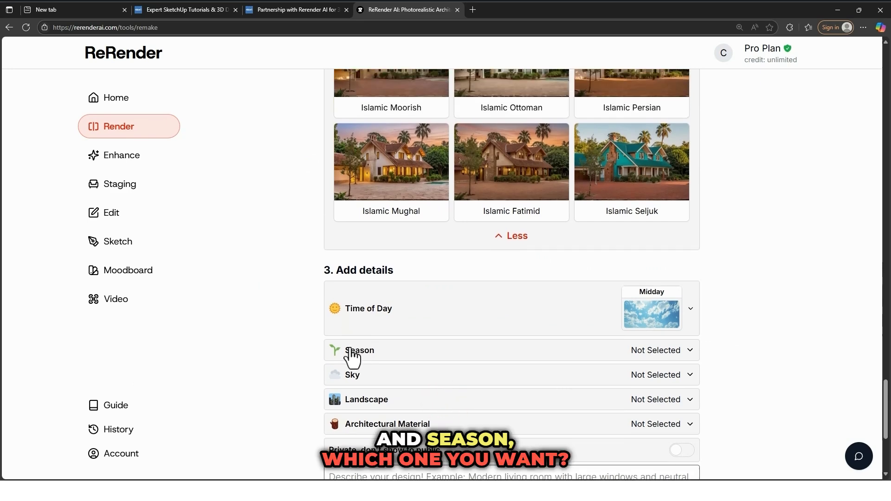
{"action": "left_click", "coordinate": [351, 348]}
{"action": "left_click", "coordinate": [521, 226]}
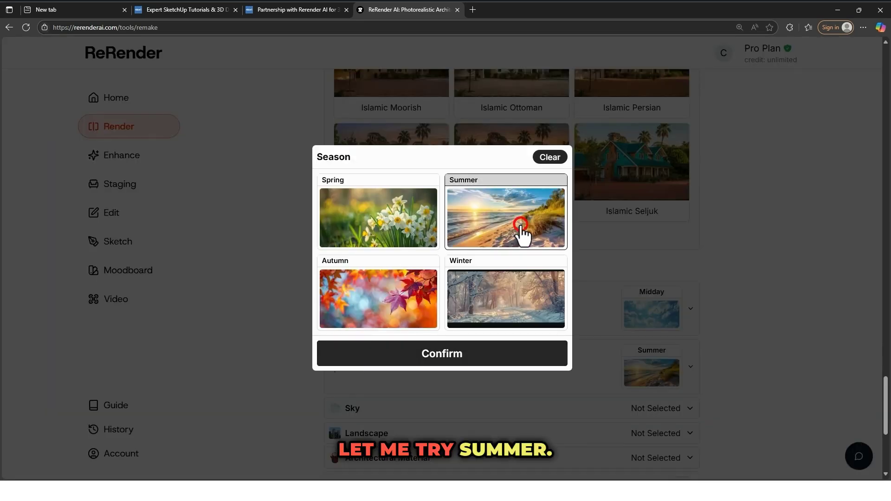
{"action": "left_click", "coordinate": [462, 355]}
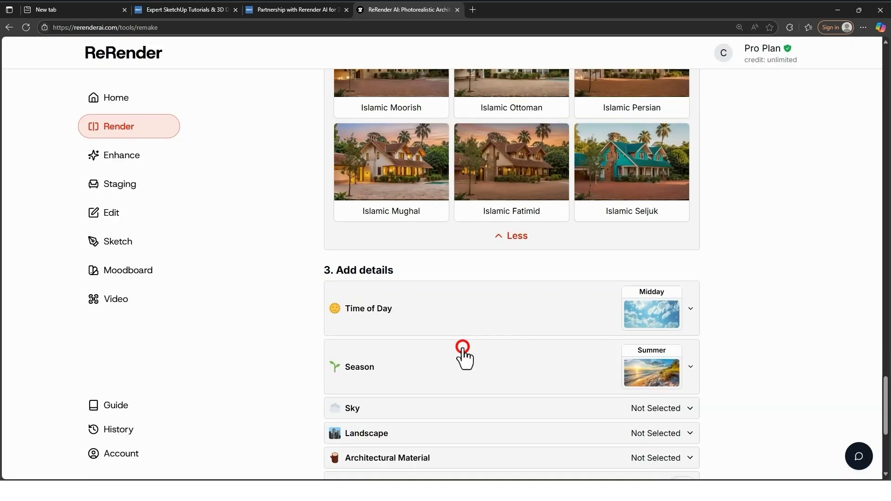
Step: Set the render's Sky detail to Rainy Sky
{"action": "scroll", "coordinate": [409, 349], "scroll_direction": "down", "scroll_amount": 1}
{"action": "scroll", "coordinate": [406, 347], "scroll_direction": "down", "scroll_amount": 1}
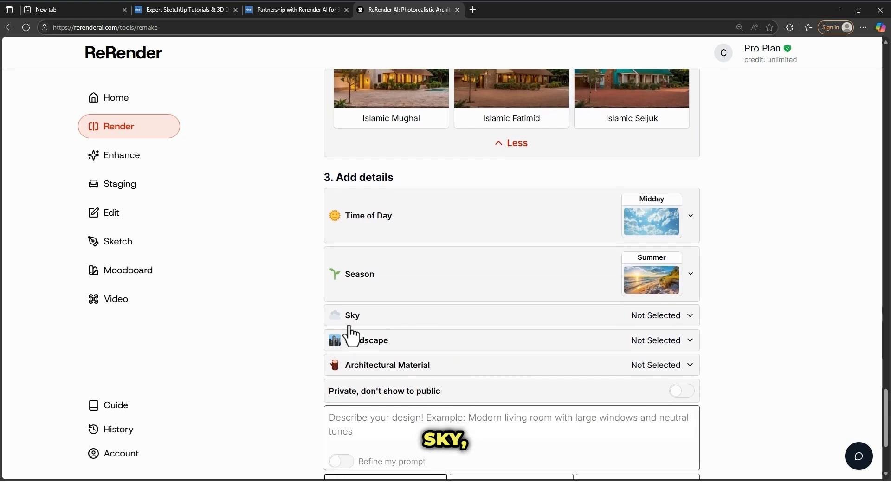
{"action": "left_click", "coordinate": [359, 317]}
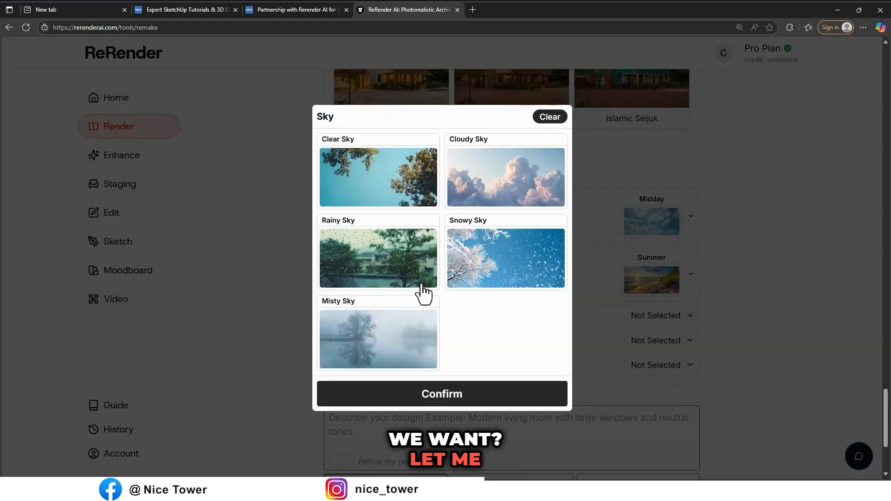
{"action": "left_click", "coordinate": [391, 258]}
{"action": "left_click", "coordinate": [464, 394]}
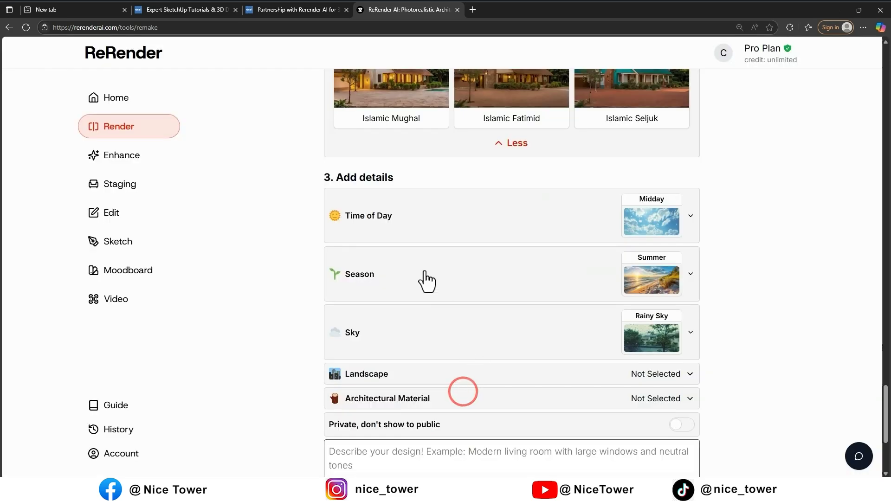
Step: Set the render's Landscape detail to Forest
{"action": "scroll", "coordinate": [427, 281], "scroll_direction": "down", "scroll_amount": 2}
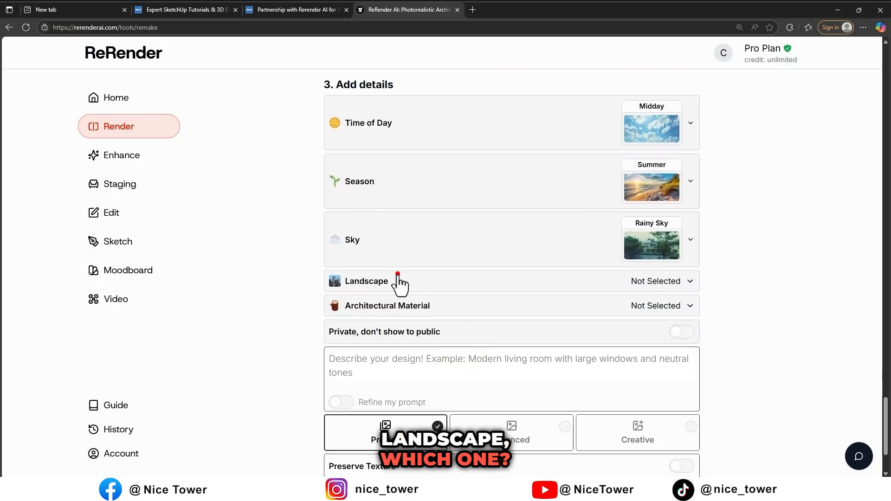
{"action": "left_click", "coordinate": [397, 282]}
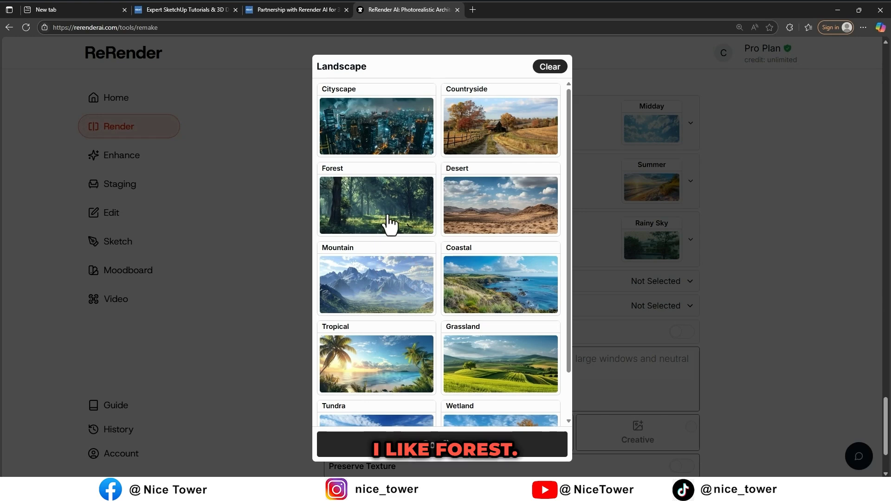
{"action": "left_click", "coordinate": [381, 208]}
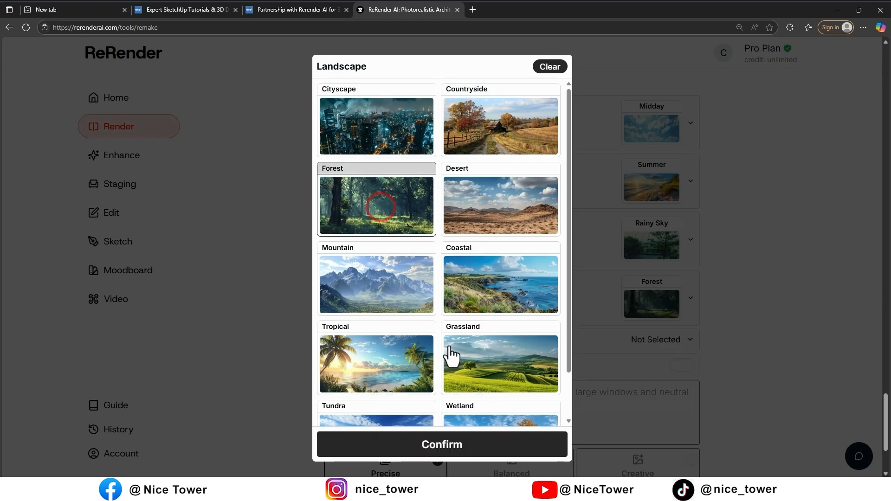
{"action": "left_click", "coordinate": [469, 444]}
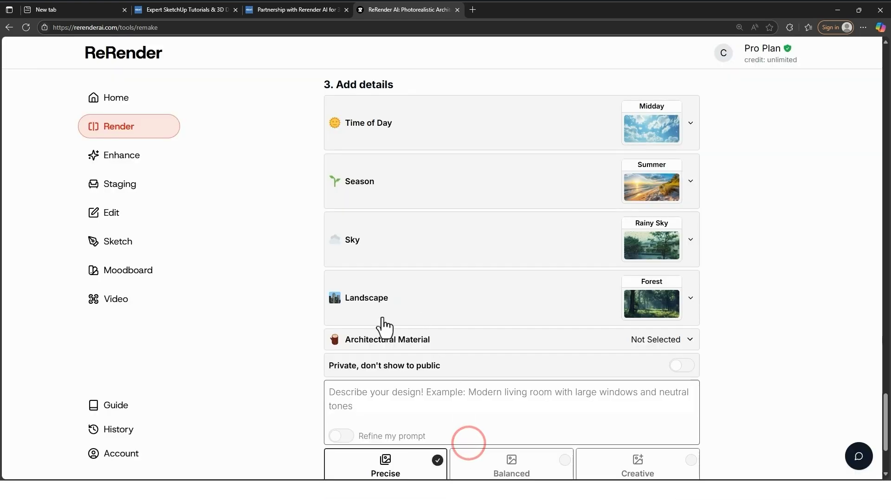
Step: Look through the architectural materials and choose Steel for the render
{"action": "scroll", "coordinate": [384, 327], "scroll_direction": "down", "scroll_amount": 2}
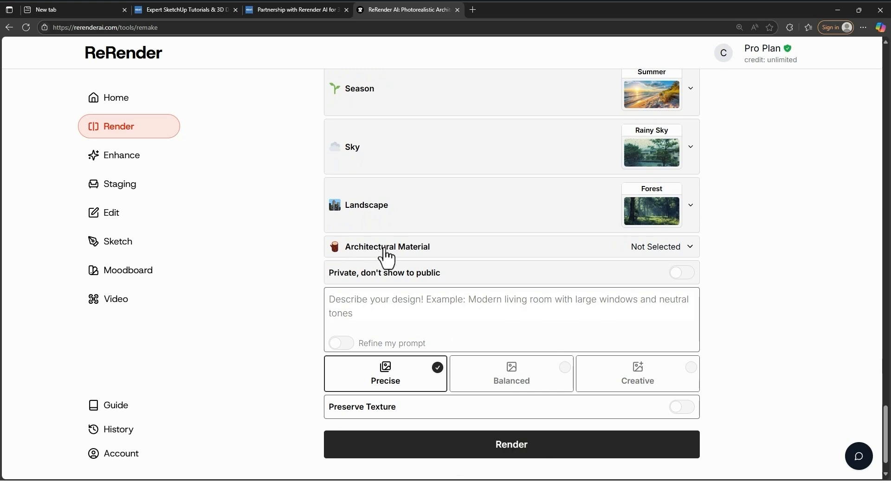
{"action": "left_click", "coordinate": [385, 248]}
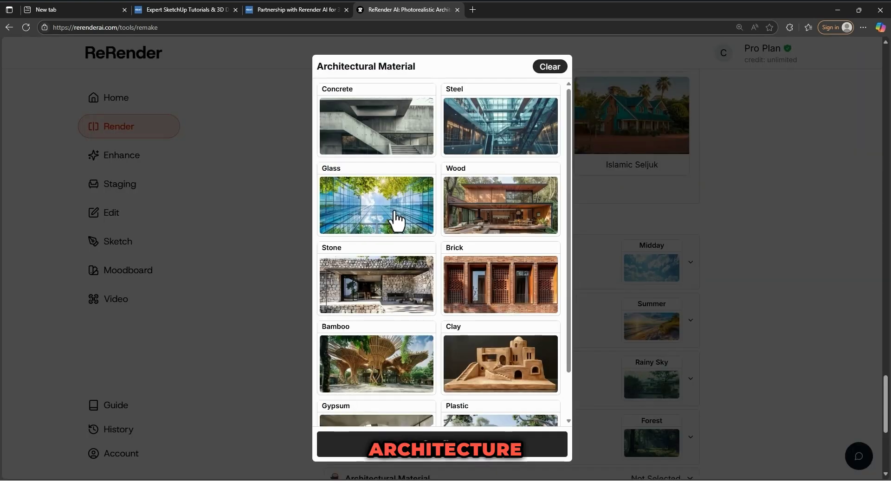
{"action": "scroll", "coordinate": [397, 222], "scroll_direction": "down", "scroll_amount": 1}
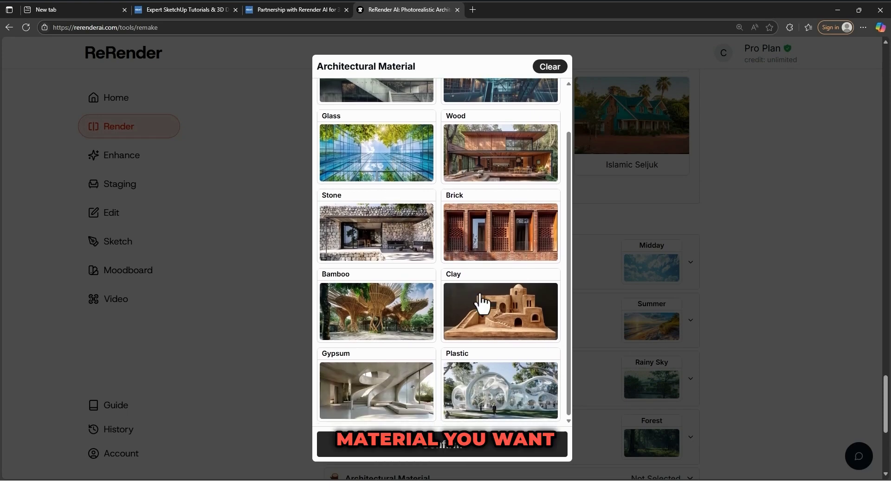
{"action": "scroll", "coordinate": [388, 334], "scroll_direction": "up", "scroll_amount": 1}
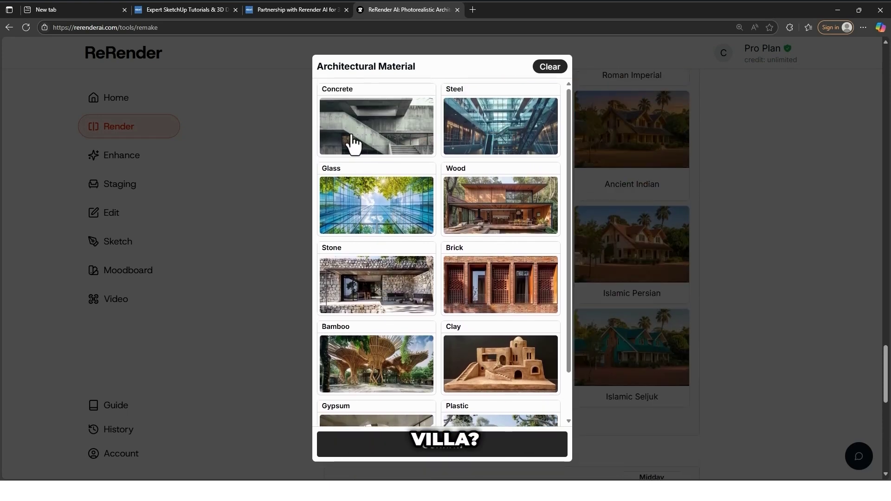
{"action": "left_click", "coordinate": [504, 128]}
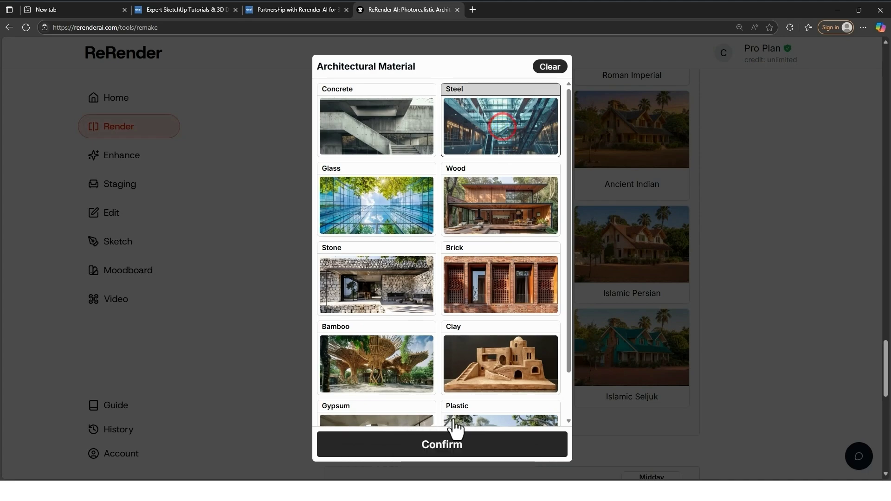
{"action": "left_click", "coordinate": [454, 447]}
Step: Enter a design prompt describing a photorealistic modern white cubic house with two stacked volumes, floor-to-ceiling glass, a front pool and a forest landscape
{"action": "scroll", "coordinate": [479, 384], "scroll_direction": "down", "scroll_amount": 10}
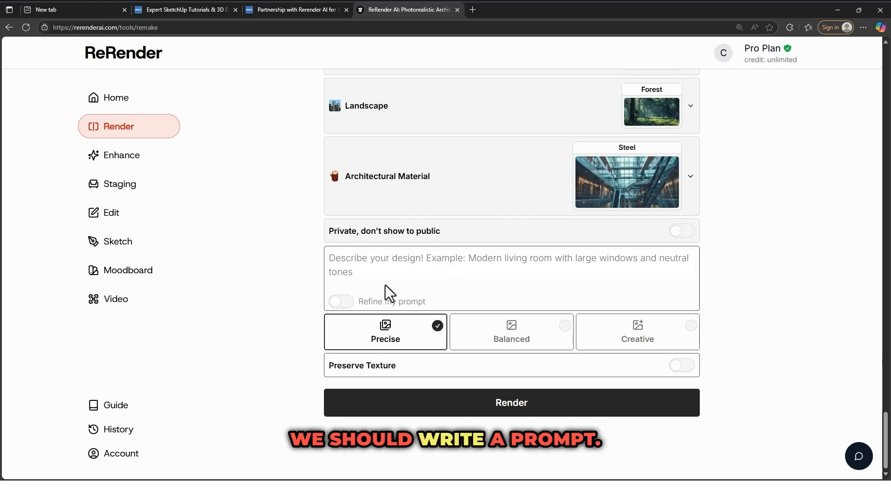
{"action": "left_click", "coordinate": [415, 279]}
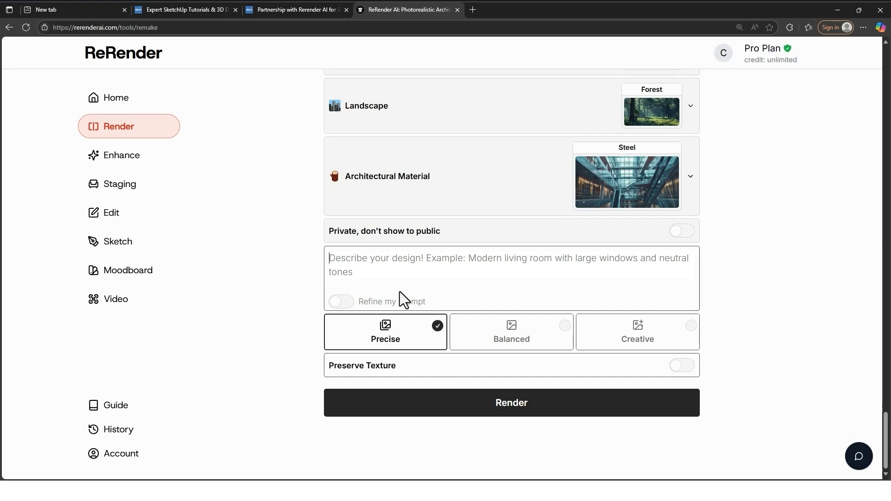
{"action": "type", "text": "The photo captures a stunning photorealistic modern house in an architectural photography style, showcasing minimalist white cubic architecture. The design is a striking composition of two stacked rectangular volumes, with the upper floor cantilevered, creating a dynamic interplay of forms. The façade is rendered in smooth white concrete or stucco, reflecting the crisp midday sunlight. Large floor-to-ceiling glass windows reveal an open-plan living area, potentially indicating a contemporary luxury home. A reflective water pool in the front yard adds to the sense of tranquility, mirroring the soft ambient lighting from the interior, set against an evening blue hour sky. The scene includes ultra-sharp textures and realistic materials, hinting at a rainy summer with a forest landscape, completed by a clean lawn and a white perimeter wall. The architecture suggests an aesthetic that leans towards whimsical art deco, with the suggestion of steel materials, adding depth and character to the design."}
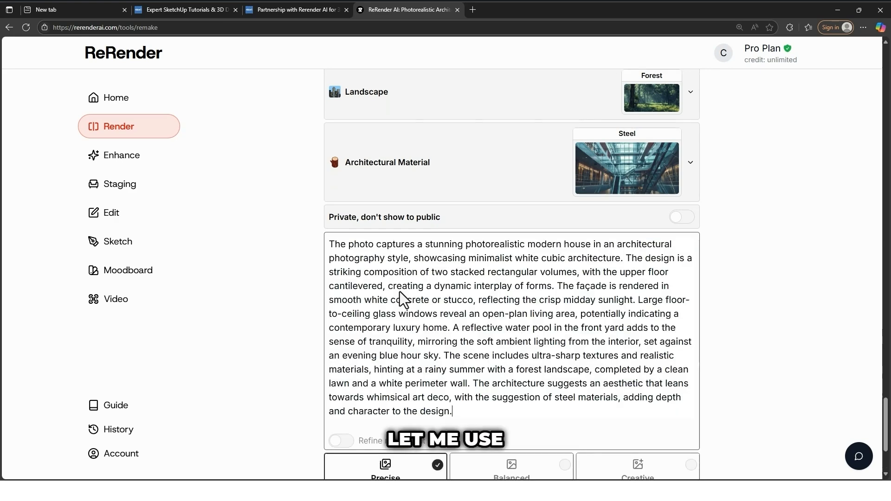
Step: Switch the render mode to Balanced
{"action": "scroll", "coordinate": [421, 288], "scroll_direction": "down", "scroll_amount": 3}
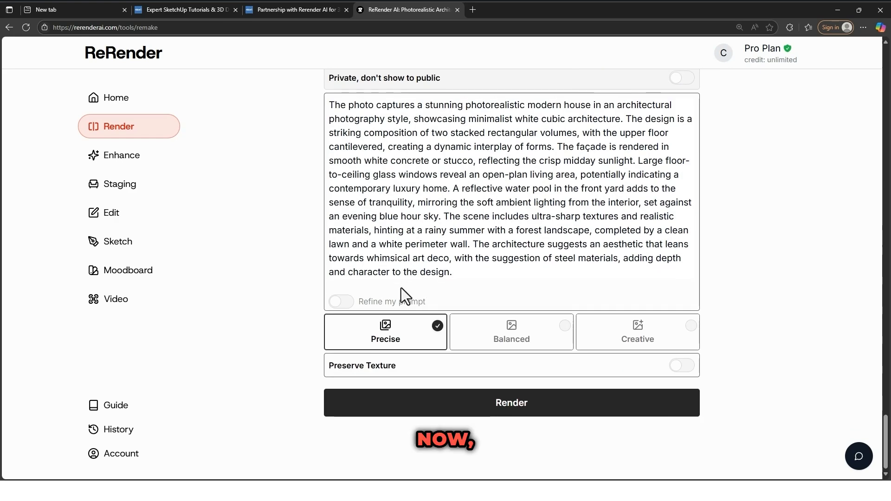
{"action": "left_click", "coordinate": [531, 346]}
{"action": "scroll", "coordinate": [581, 344], "scroll_direction": "up", "scroll_amount": 1}
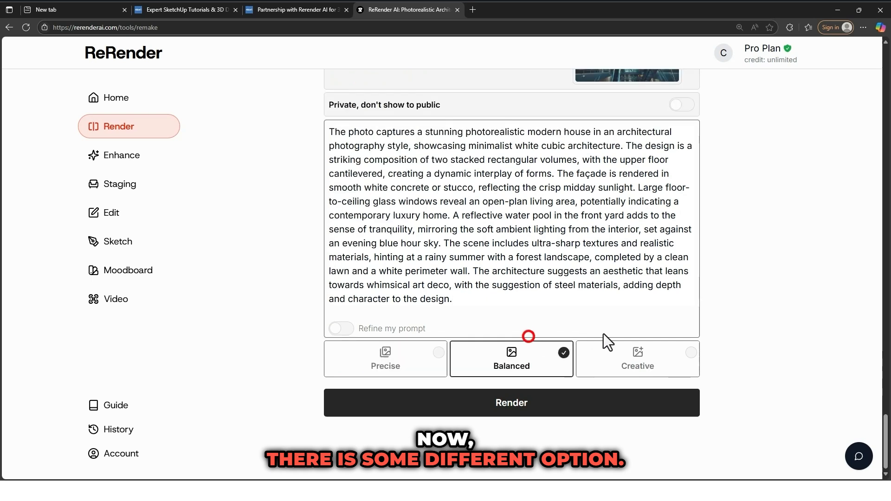
Step: Set the render mode to Precise and turn on Refine my prompt
{"action": "left_click", "coordinate": [633, 358]}
{"action": "left_click", "coordinate": [409, 353]}
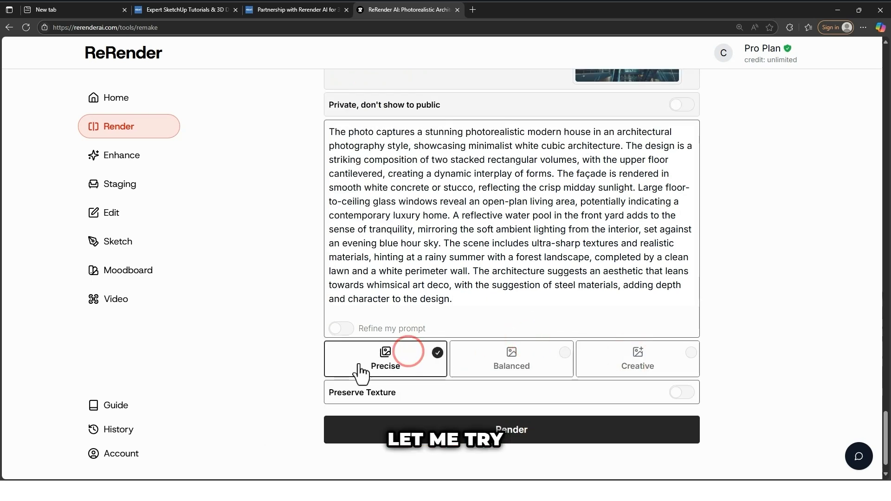
{"action": "scroll", "coordinate": [397, 370], "scroll_direction": "down", "scroll_amount": 1}
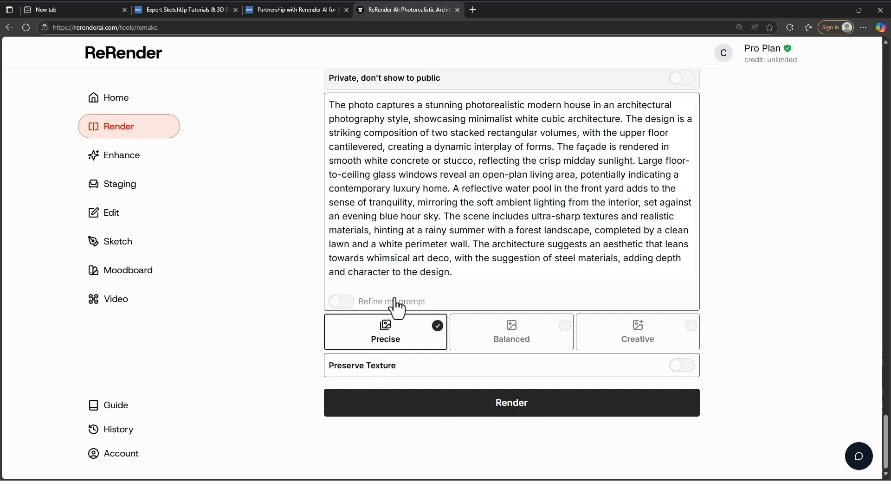
{"action": "left_click", "coordinate": [344, 301]}
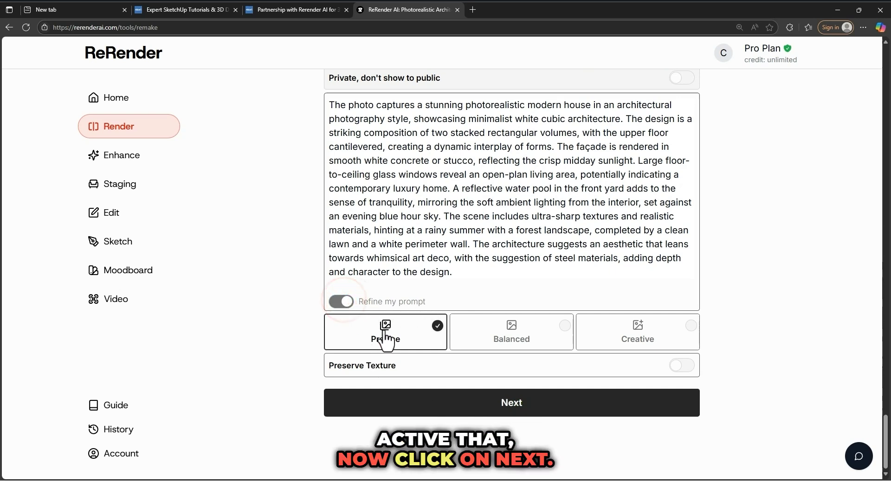
Step: Generate the refined prompt, keep its text as proposed and start the render
{"action": "left_click", "coordinate": [507, 417]}
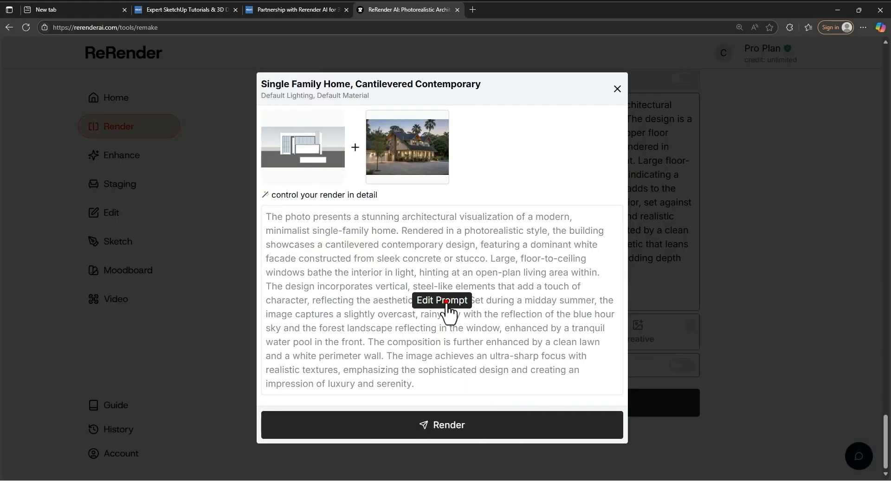
{"action": "left_click", "coordinate": [450, 313]}
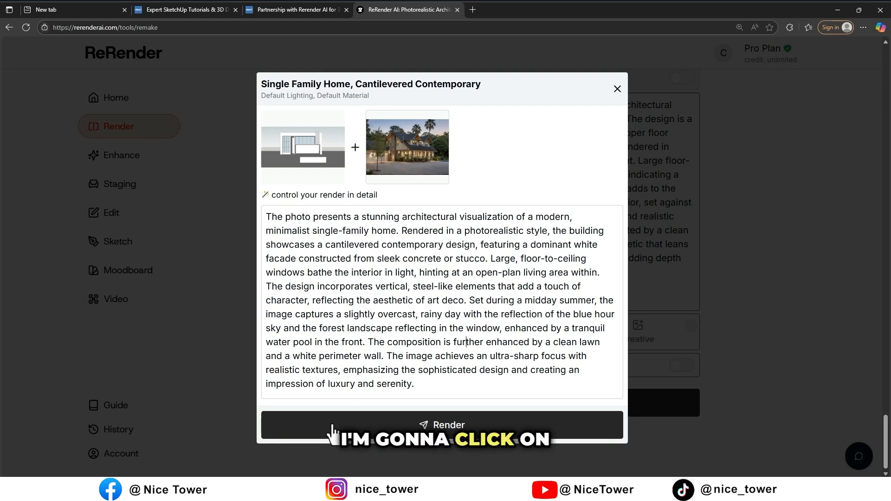
{"action": "left_click", "coordinate": [421, 430]}
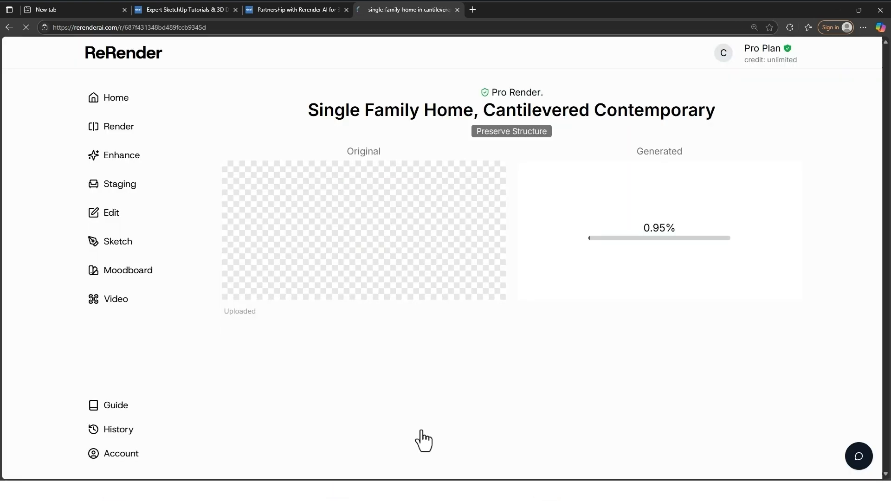
{"action": "left_click", "coordinate": [422, 433]}
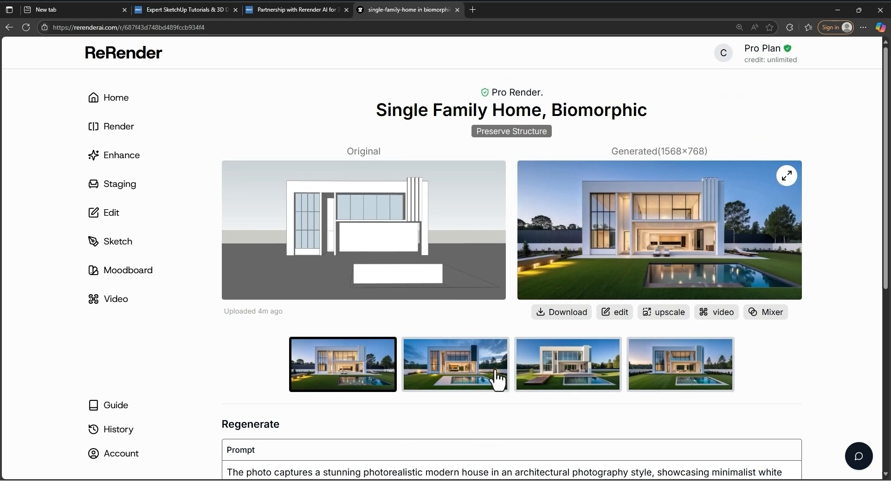
Step: Enlarge the first generated render and slide the before/after divider to compare it with the original SketchUp view
{"action": "scroll", "coordinate": [447, 168], "scroll_direction": "down", "scroll_amount": 1}
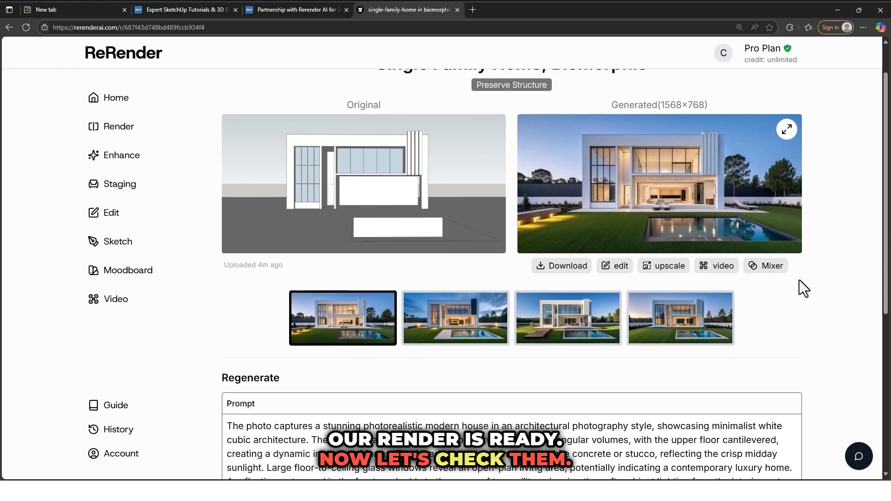
{"action": "scroll", "coordinate": [764, 216], "scroll_direction": "up", "scroll_amount": 1}
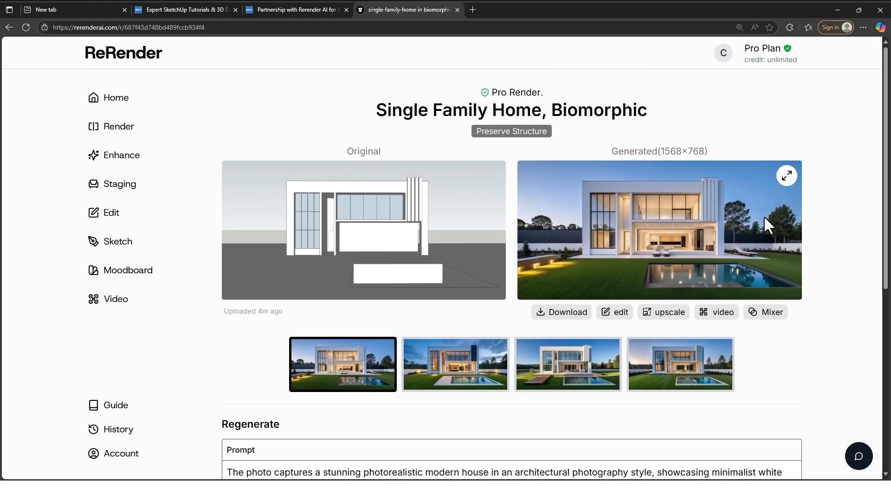
{"action": "left_click", "coordinate": [787, 176]}
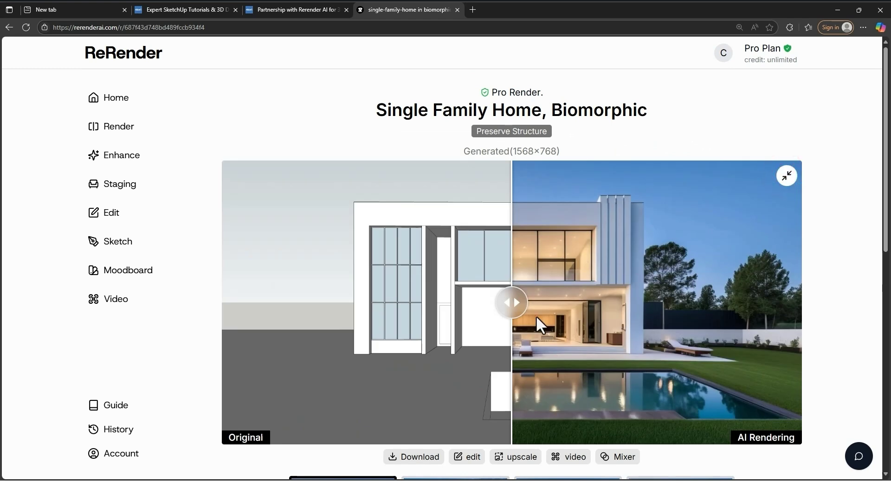
{"action": "left_click_drag", "start_coordinate": [515, 318], "coordinate": [241, 306]}
{"action": "scroll", "coordinate": [474, 360], "scroll_direction": "down", "scroll_amount": 3}
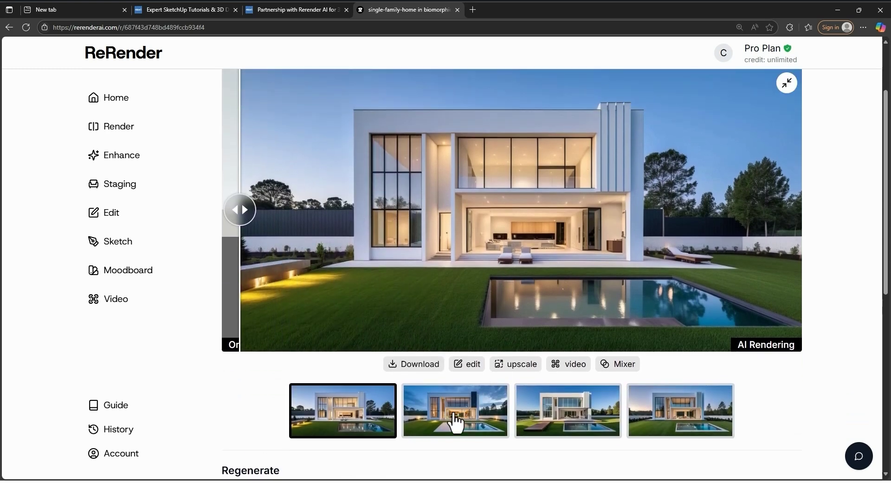
Step: View each of the four generated render variations in the enlarged comparison
{"action": "left_click", "coordinate": [455, 420]}
{"action": "scroll", "coordinate": [501, 330], "scroll_direction": "up", "scroll_amount": 1}
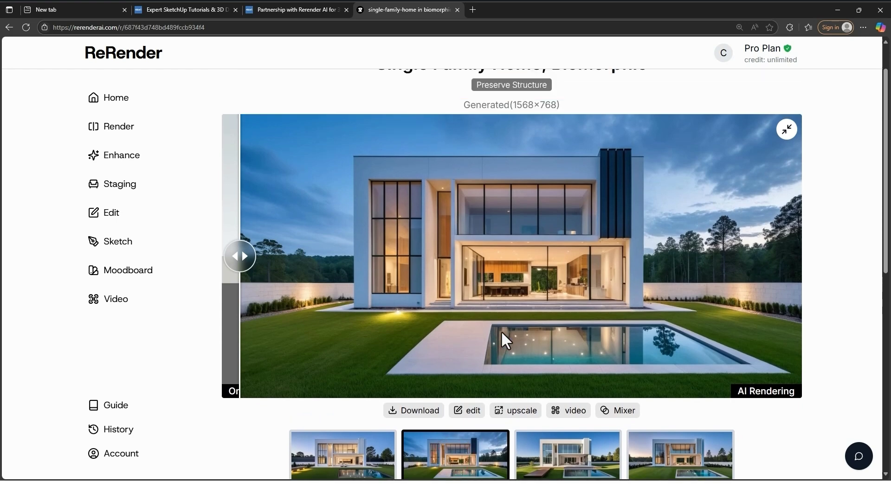
{"action": "left_click", "coordinate": [564, 464]}
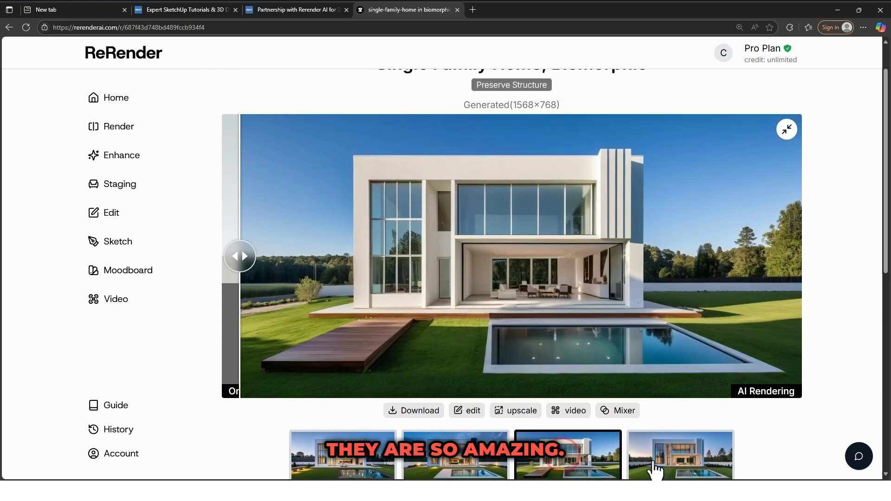
{"action": "left_click", "coordinate": [671, 460]}
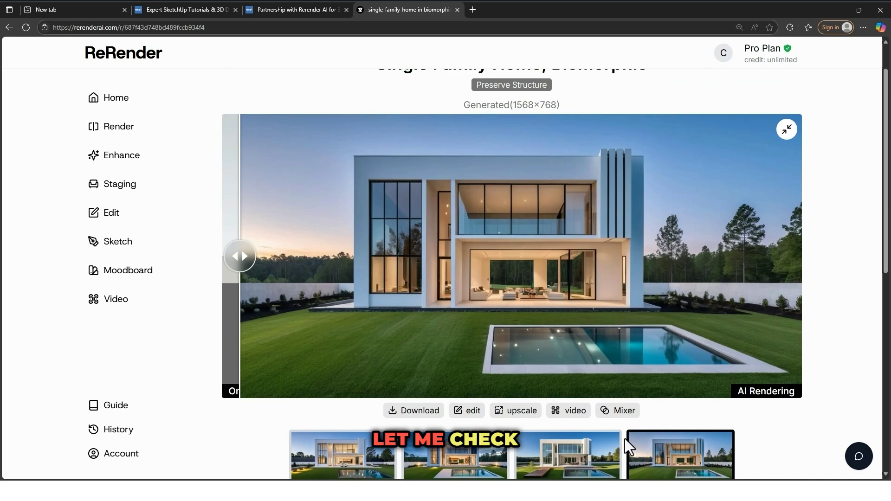
{"action": "scroll", "coordinate": [623, 441], "scroll_direction": "down", "scroll_amount": 1}
{"action": "left_click", "coordinate": [567, 406]}
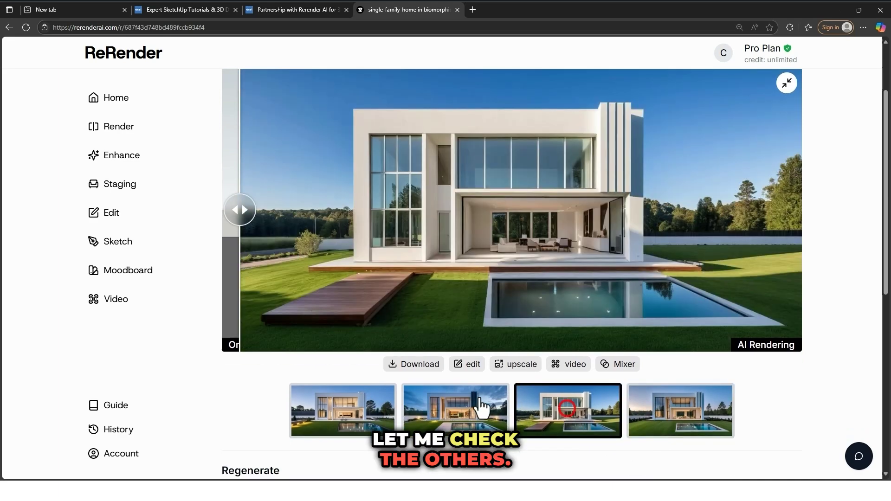
{"action": "left_click", "coordinate": [455, 411]}
{"action": "left_click", "coordinate": [369, 415]}
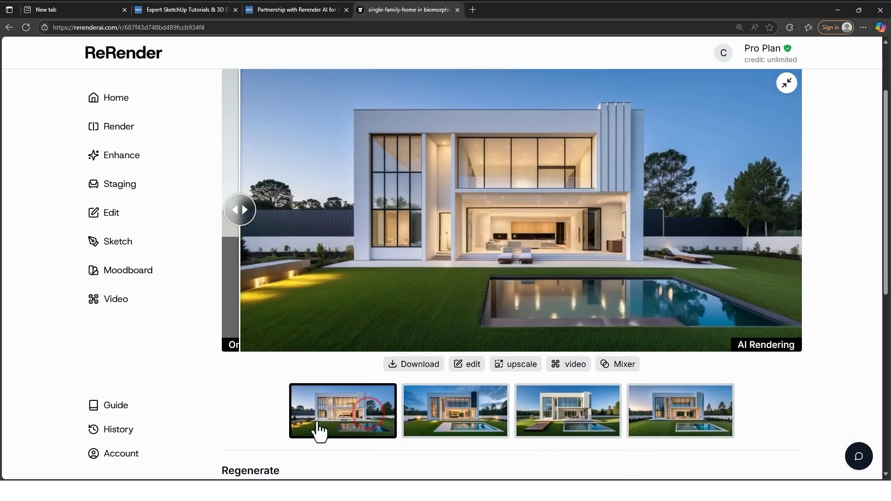
Step: Compare the first three variations again and select the second one, with the dark vertical fins
{"action": "left_click", "coordinate": [473, 416]}
{"action": "left_click", "coordinate": [546, 420]}
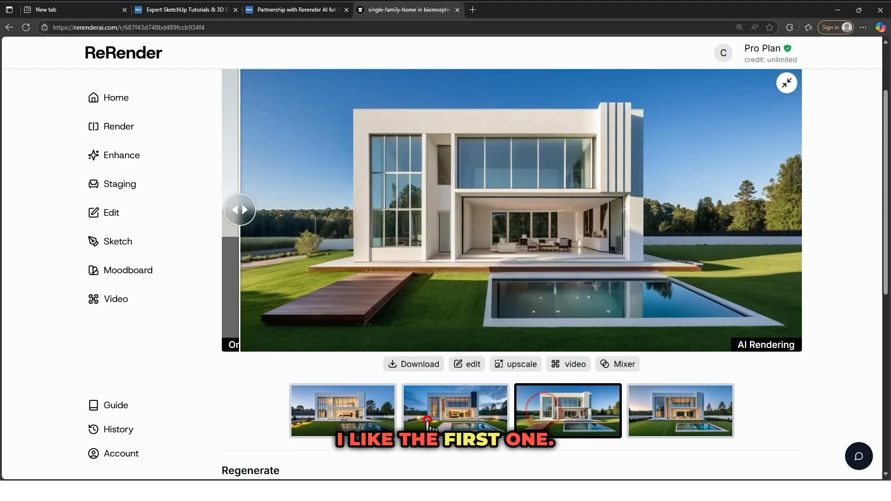
{"action": "left_click", "coordinate": [430, 424]}
{"action": "left_click", "coordinate": [380, 424]}
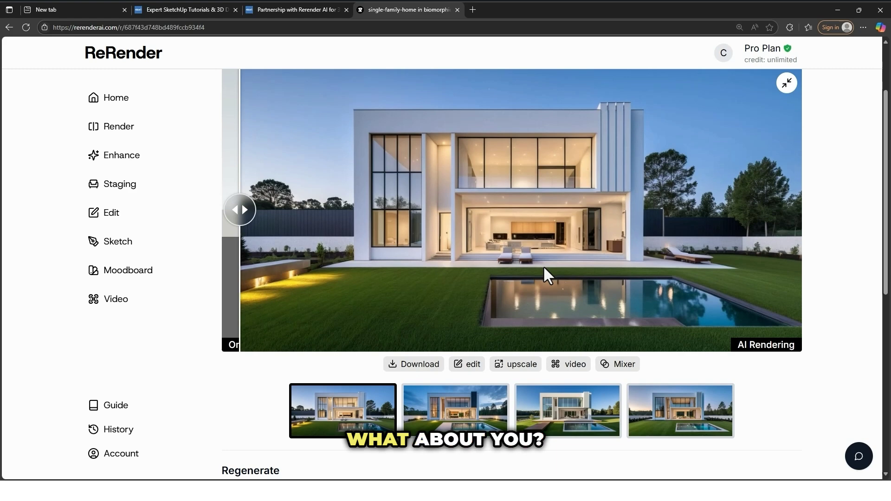
{"action": "left_click", "coordinate": [436, 413]}
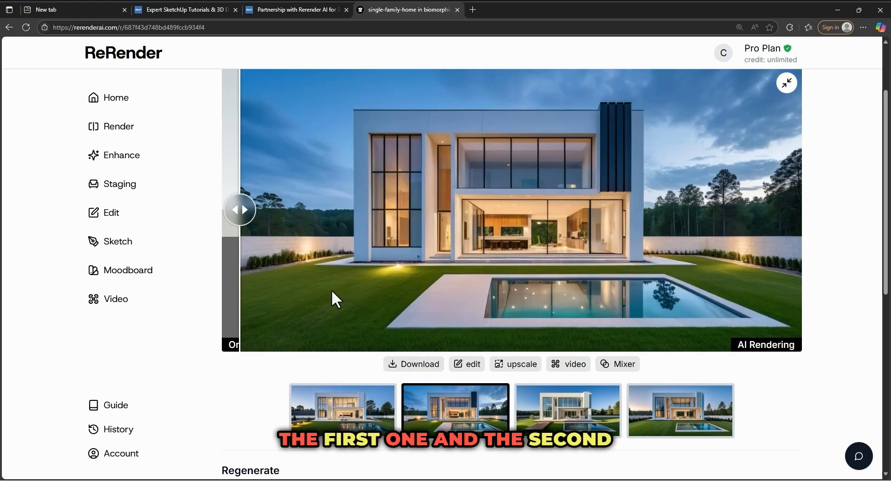
{"action": "left_click", "coordinate": [389, 410]}
{"action": "left_click", "coordinate": [424, 424]}
Step: Review the Regenerate section, including its prompt text, render modes and Preserve Texture setting
{"action": "scroll", "coordinate": [532, 202], "scroll_direction": "up", "scroll_amount": 1}
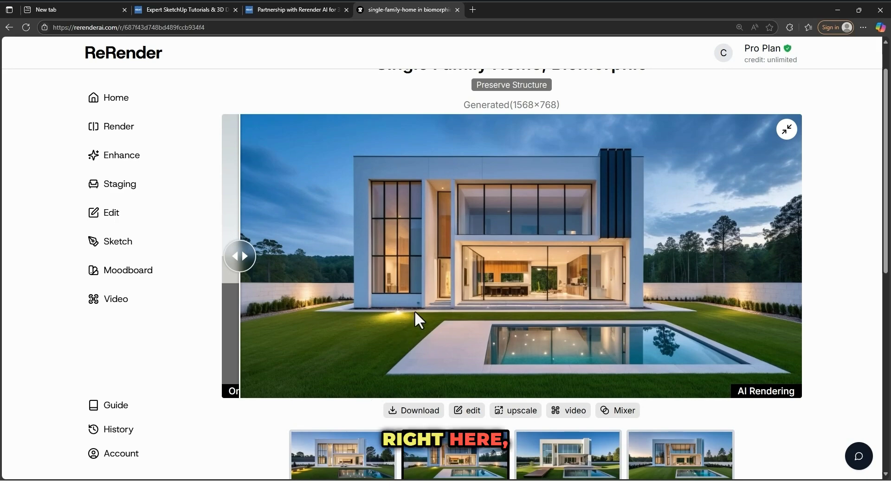
{"action": "scroll", "coordinate": [394, 378], "scroll_direction": "down", "scroll_amount": 6}
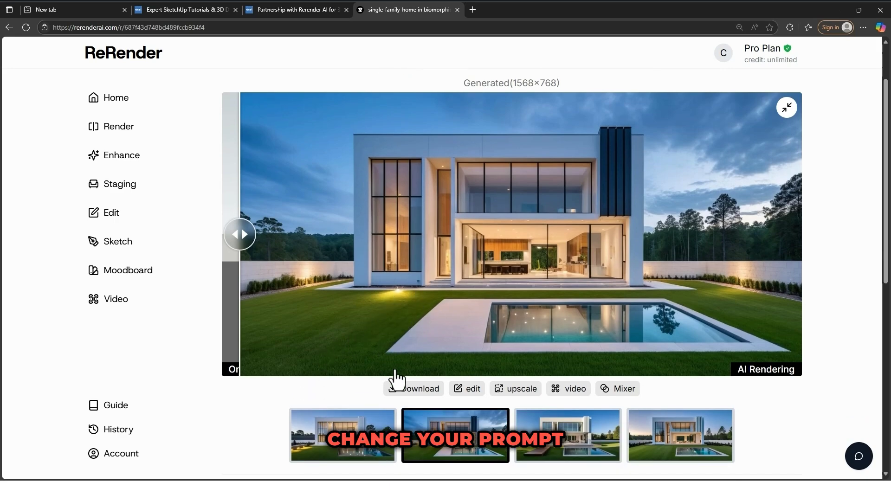
{"action": "left_click_drag", "start_coordinate": [500, 354], "coordinate": [376, 356]}
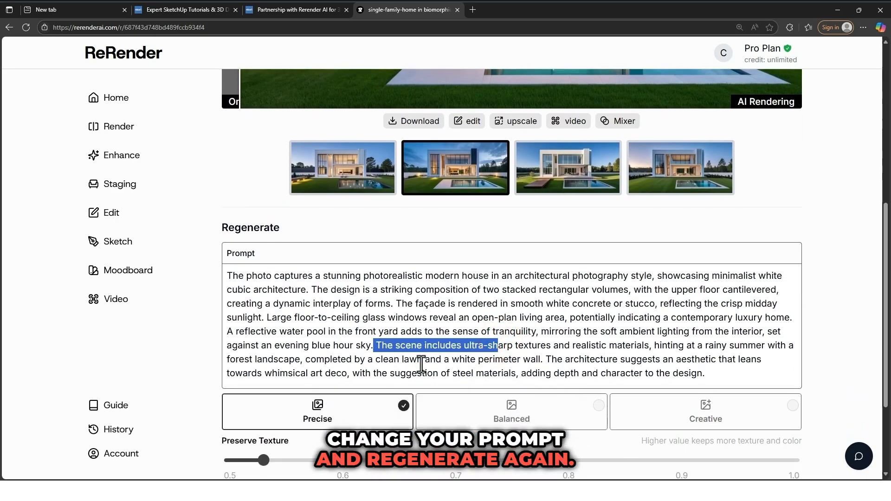
{"action": "scroll", "coordinate": [459, 377], "scroll_direction": "down", "scroll_amount": 3}
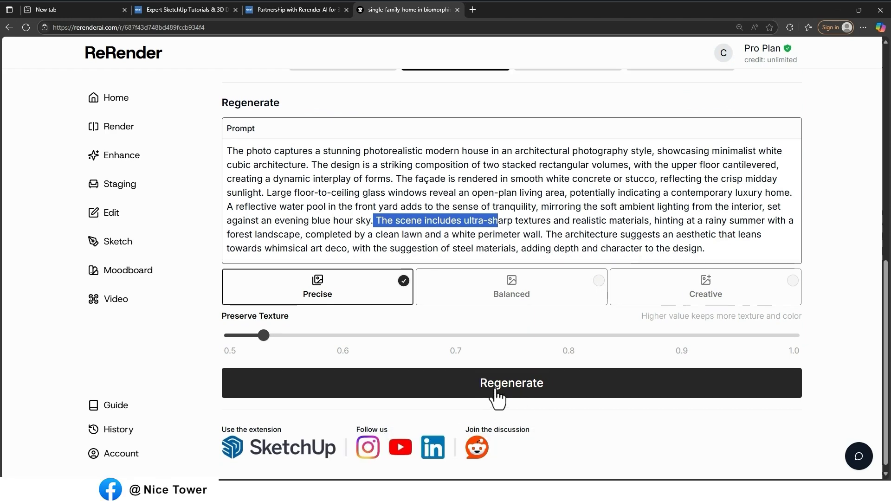
{"action": "scroll", "coordinate": [474, 364], "scroll_direction": "up", "scroll_amount": 8}
{"action": "scroll", "coordinate": [430, 296], "scroll_direction": "down", "scroll_amount": 2}
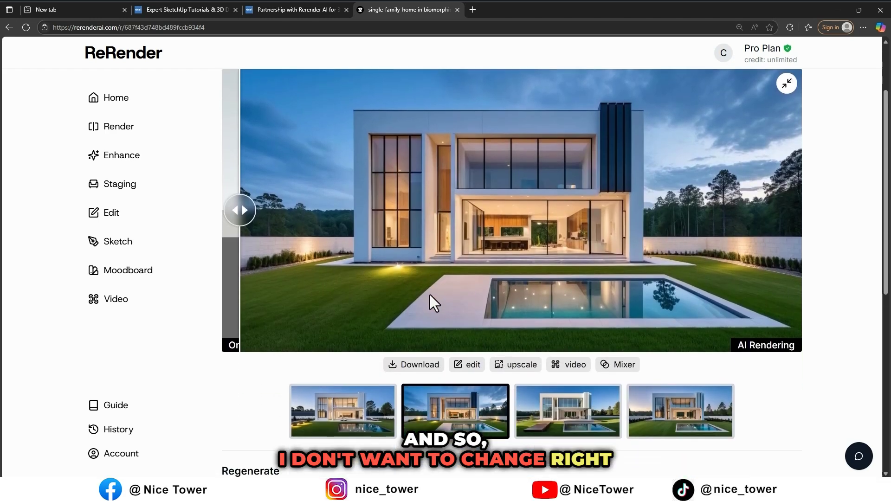
Step: Reveal the whole second render in the before/after comparison and upscale it
{"action": "left_click_drag", "start_coordinate": [239, 213], "coordinate": [213, 243]}
{"action": "scroll", "coordinate": [488, 301], "scroll_direction": "up", "scroll_amount": 1}
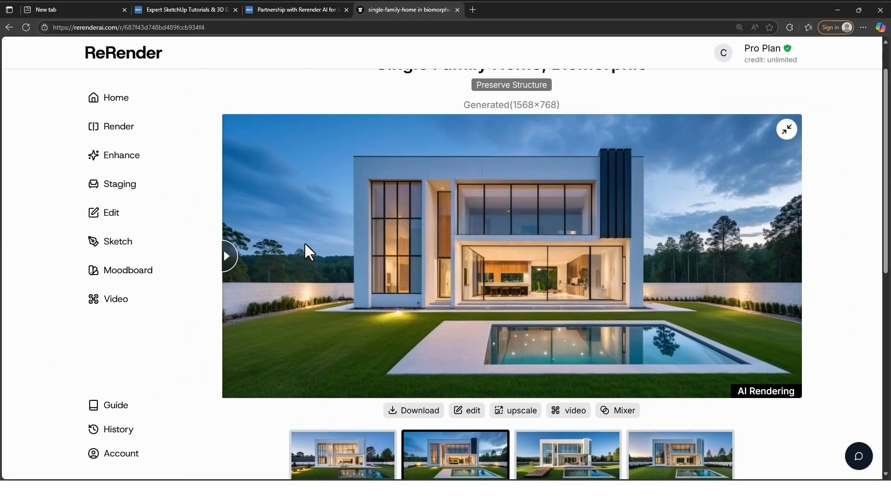
{"action": "left_click", "coordinate": [519, 411]}
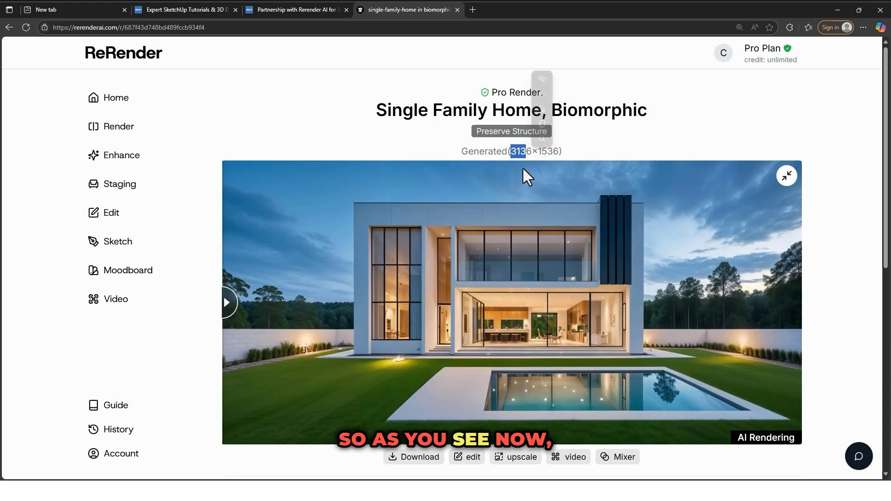
Step: Check the upscaled render's resolution and upscale the image a second time
{"action": "left_click", "coordinate": [518, 151]}
{"action": "left_click_drag", "start_coordinate": [523, 151], "coordinate": [559, 152]}
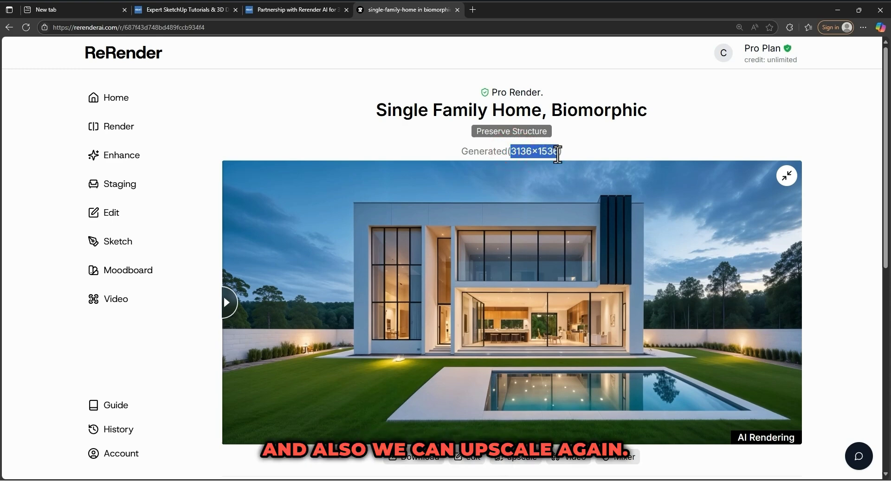
{"action": "left_click", "coordinate": [524, 457]}
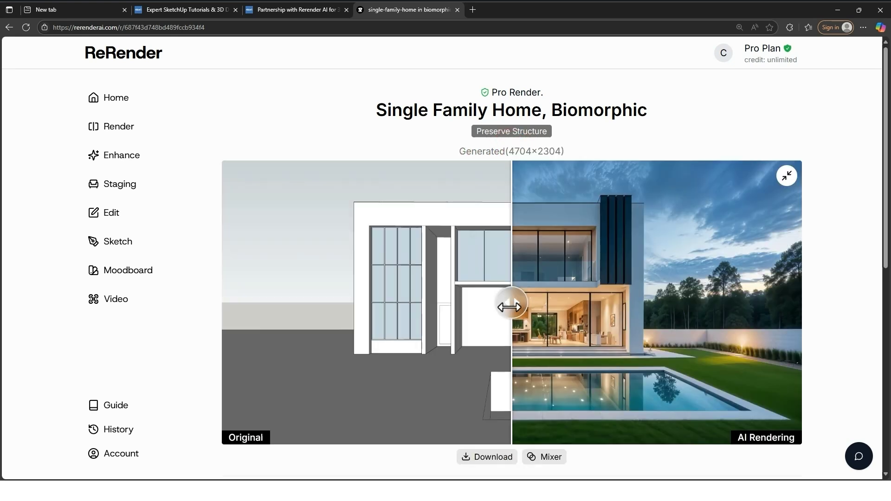
Step: Slide the before/after divider to reveal the full twice-upscaled render and check its resolution
{"action": "left_click_drag", "start_coordinate": [510, 307], "coordinate": [173, 358]}
{"action": "left_click_drag", "start_coordinate": [244, 352], "coordinate": [226, 366]}
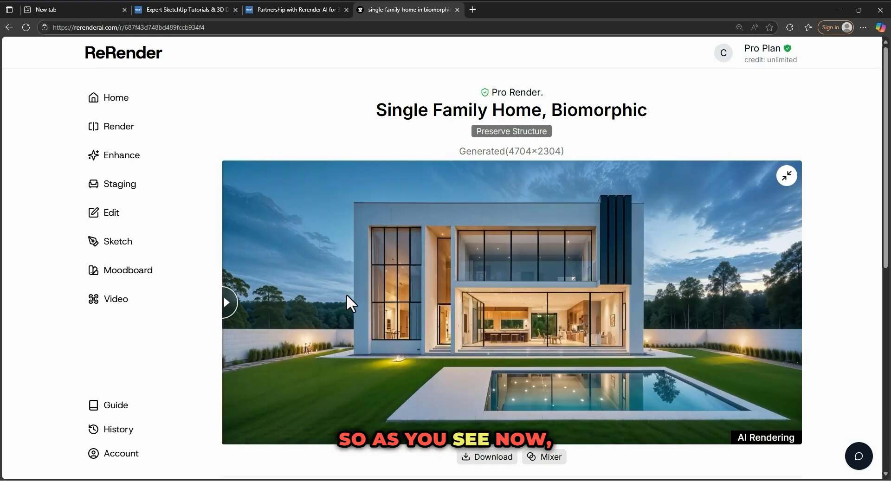
{"action": "left_click_drag", "start_coordinate": [509, 151], "coordinate": [540, 151]}
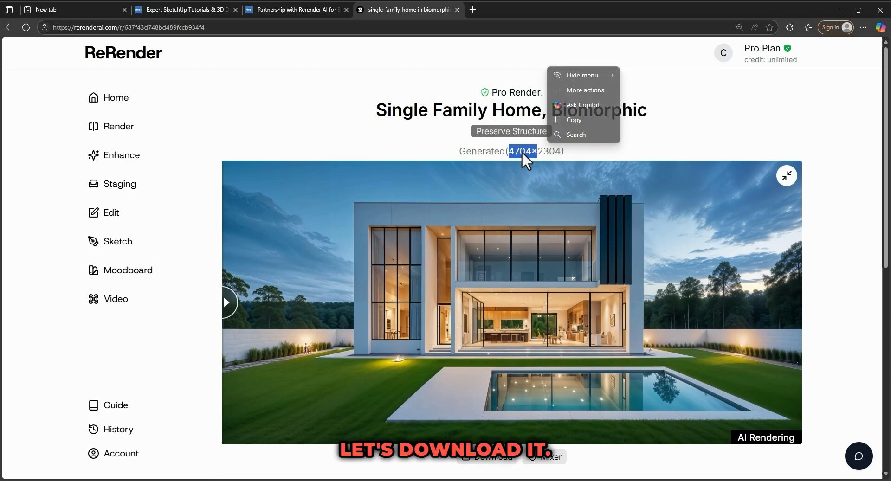
Step: Download the upscaled render and open the downloaded JPG file
{"action": "scroll", "coordinate": [525, 274], "scroll_direction": "down", "scroll_amount": 4}
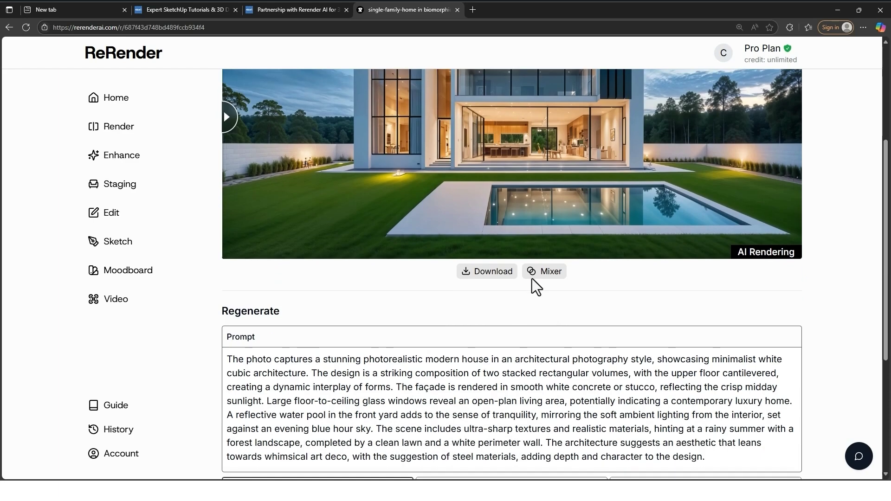
{"action": "left_click", "coordinate": [496, 274]}
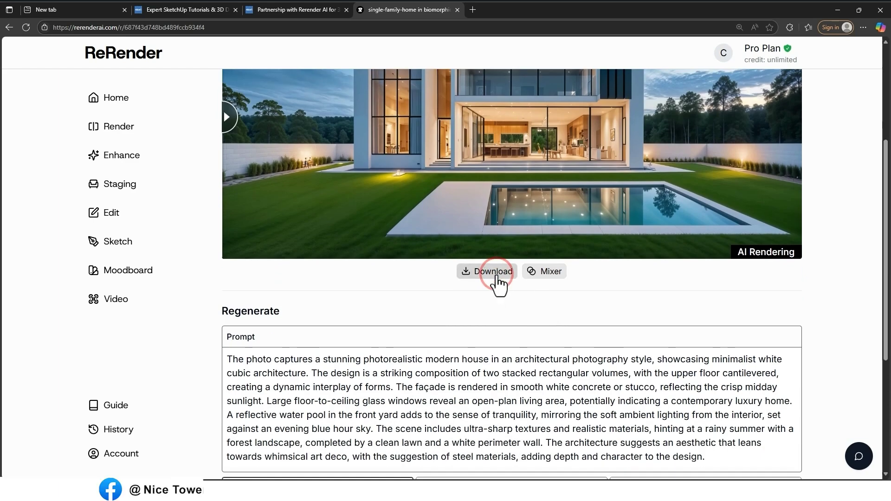
{"action": "left_click", "coordinate": [688, 66]}
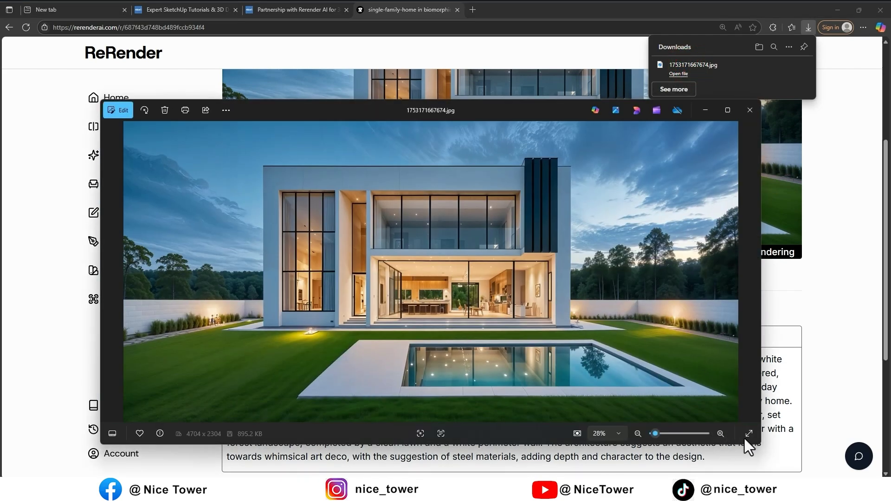
Step: Inspect the downloaded render full screen, magnifying its details and returning to the whole image
{"action": "left_click", "coordinate": [749, 434]}
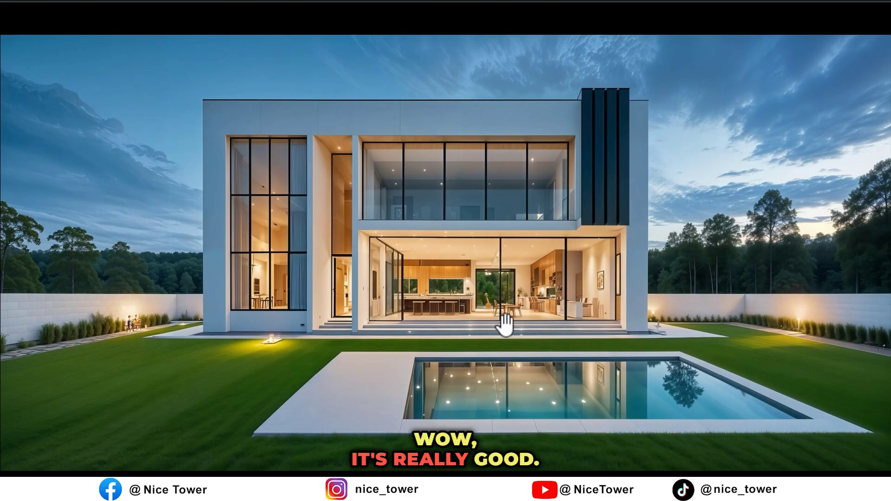
{"action": "scroll", "coordinate": [502, 319], "scroll_direction": "up", "scroll_amount": 3}
{"action": "scroll", "coordinate": [486, 330], "scroll_direction": "down", "scroll_amount": 4}
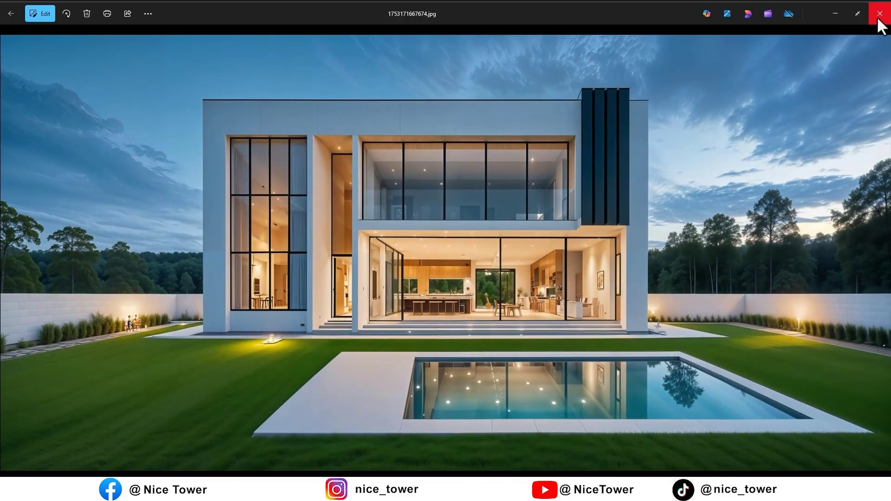
Step: Close the downloaded render and upload 1753171667674.jpg to ReRender's Image to Video tool
{"action": "left_click", "coordinate": [885, 14]}
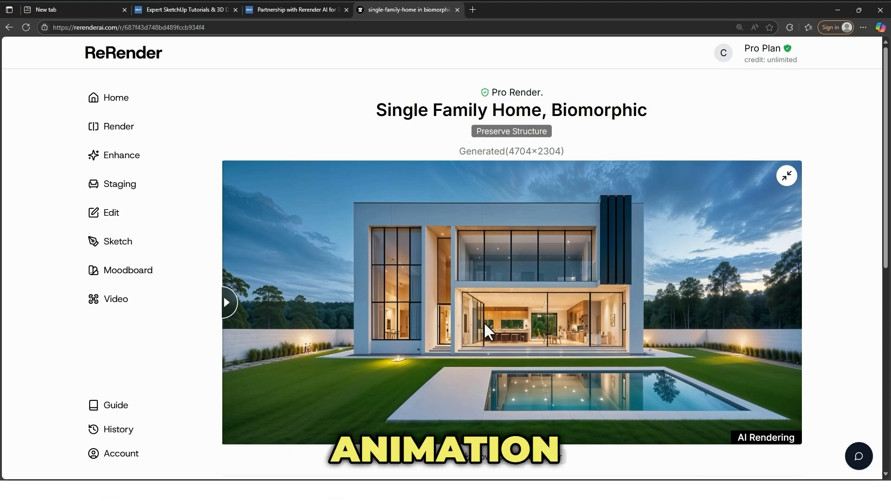
{"action": "scroll", "coordinate": [481, 294], "scroll_direction": "down", "scroll_amount": 2}
{"action": "scroll", "coordinate": [492, 255], "scroll_direction": "up", "scroll_amount": 1}
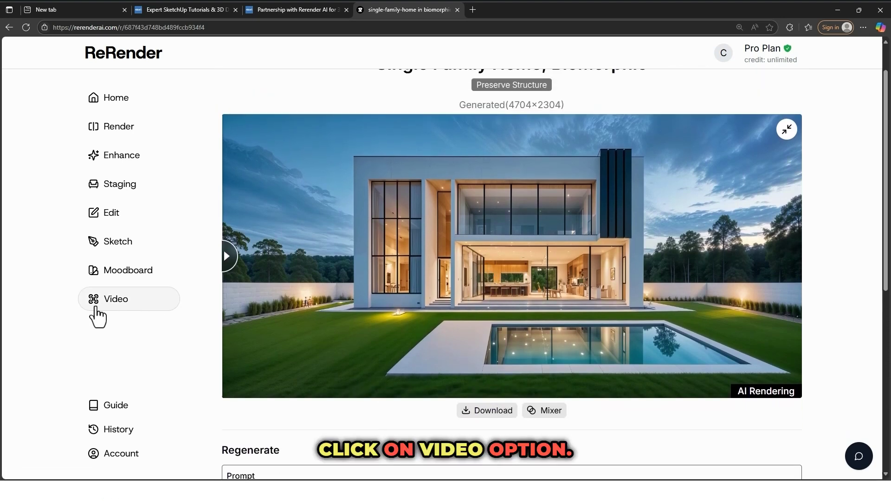
{"action": "left_click", "coordinate": [116, 300]}
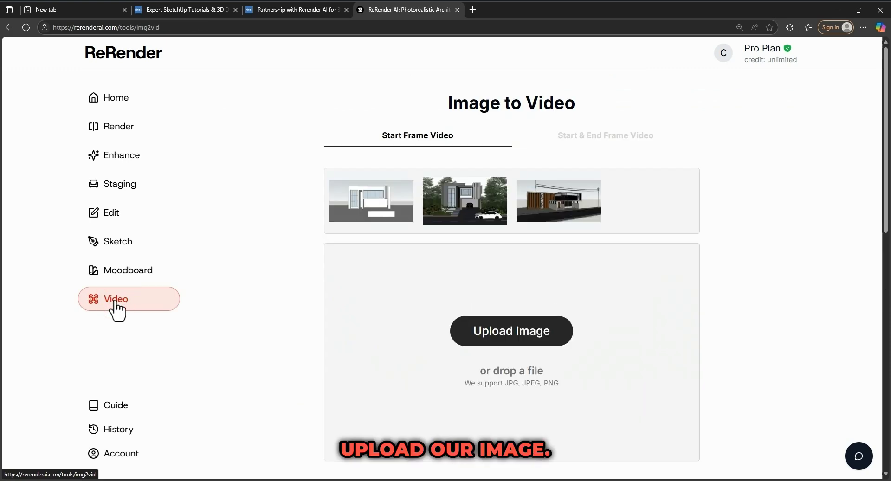
{"action": "left_click", "coordinate": [533, 337]}
{"action": "left_click", "coordinate": [195, 126]}
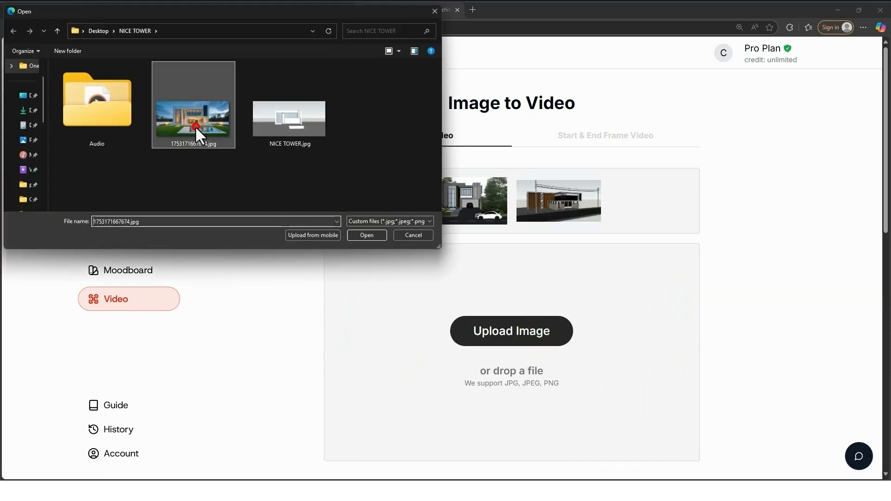
{"action": "left_click", "coordinate": [368, 237]}
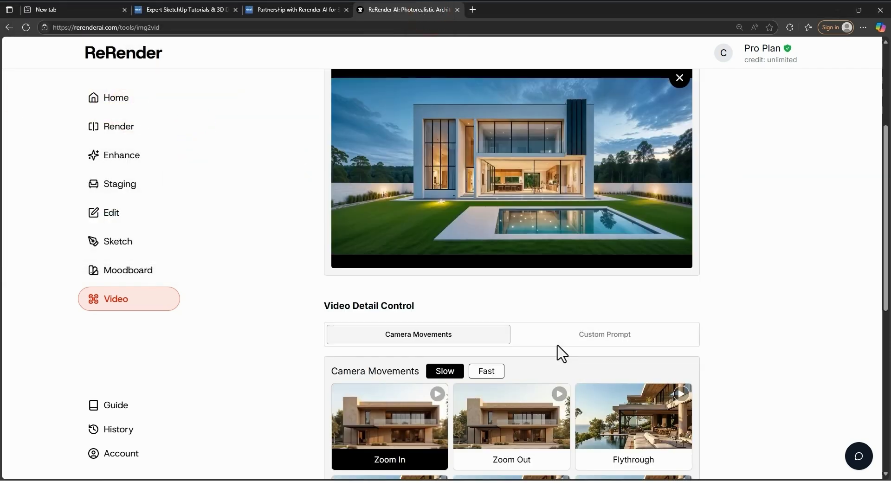
Step: Try the custom prompt mode and the Fast speed, and return to camera movements at Slow speed
{"action": "left_click", "coordinate": [566, 346]}
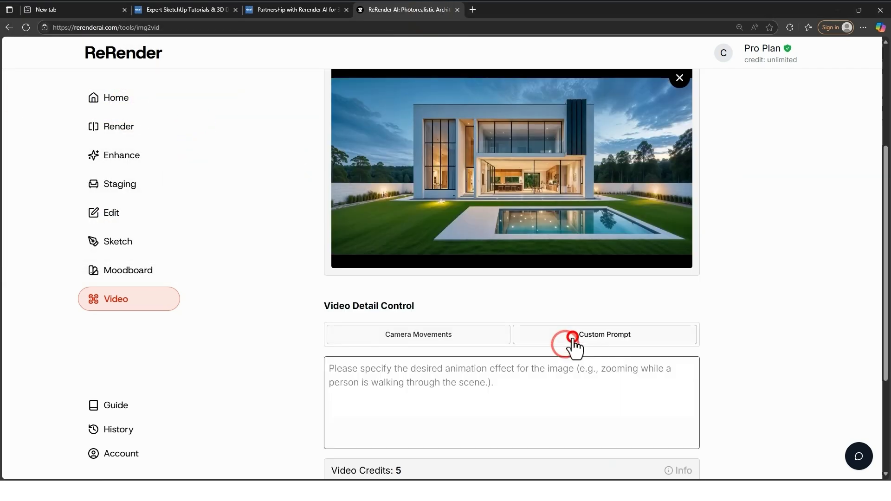
{"action": "left_click", "coordinate": [440, 330]}
{"action": "scroll", "coordinate": [516, 329], "scroll_direction": "up", "scroll_amount": 2}
{"action": "scroll", "coordinate": [499, 326], "scroll_direction": "down", "scroll_amount": 2}
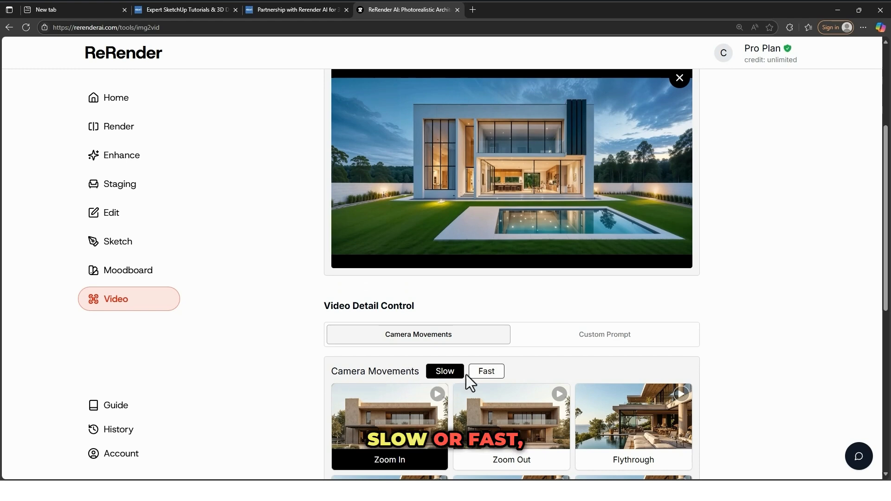
{"action": "left_click", "coordinate": [485, 374]}
{"action": "left_click", "coordinate": [445, 370]}
{"action": "scroll", "coordinate": [481, 369], "scroll_direction": "up", "scroll_amount": 1}
{"action": "scroll", "coordinate": [571, 334], "scroll_direction": "down", "scroll_amount": 1}
Step: Examine the custom prompt field and the duration choices, and return to the camera movement presets
{"action": "left_click", "coordinate": [580, 311]}
{"action": "scroll", "coordinate": [534, 327], "scroll_direction": "down", "scroll_amount": 3}
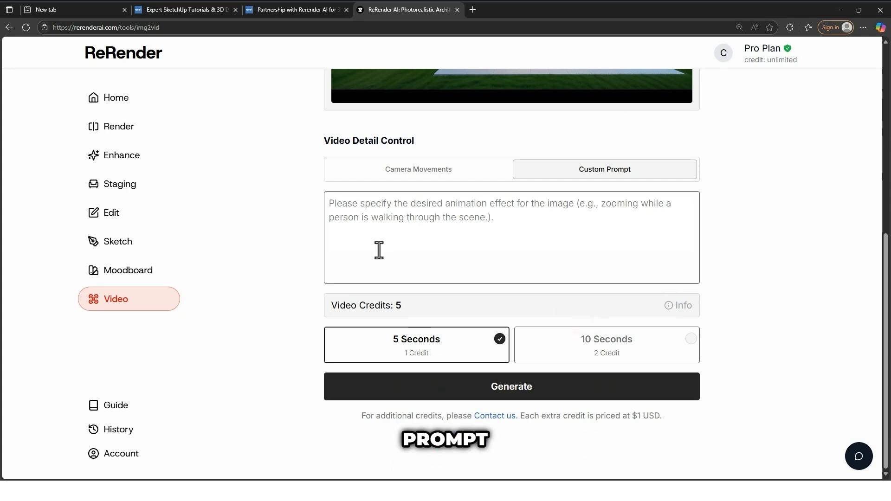
{"action": "scroll", "coordinate": [431, 243], "scroll_direction": "up", "scroll_amount": 3}
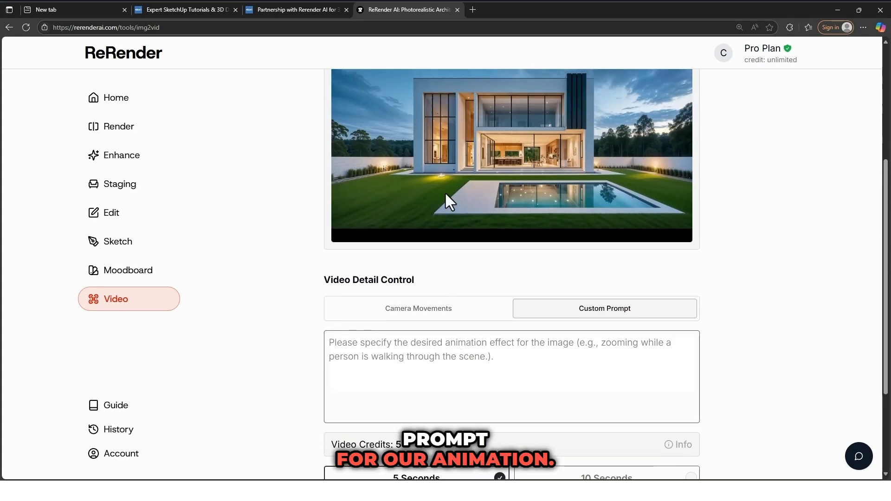
{"action": "scroll", "coordinate": [445, 209], "scroll_direction": "down", "scroll_amount": 2}
{"action": "left_click", "coordinate": [419, 222]}
{"action": "scroll", "coordinate": [419, 222], "scroll_direction": "down", "scroll_amount": 2}
{"action": "scroll", "coordinate": [422, 241], "scroll_direction": "up", "scroll_amount": 2}
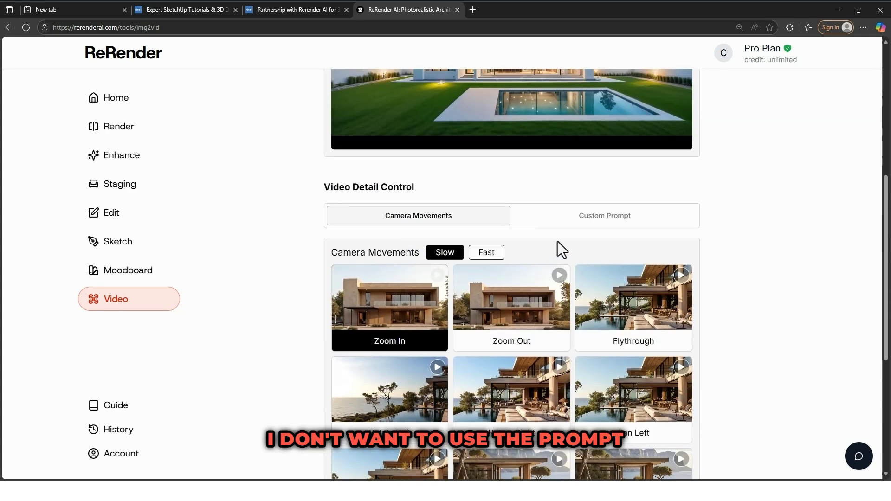
Step: Review the available camera movement presets and choose Zoom In for the video
{"action": "scroll", "coordinate": [553, 274], "scroll_direction": "up", "scroll_amount": 2}
{"action": "scroll", "coordinate": [489, 313], "scroll_direction": "down", "scroll_amount": 6}
{"action": "scroll", "coordinate": [492, 312], "scroll_direction": "up", "scroll_amount": 3}
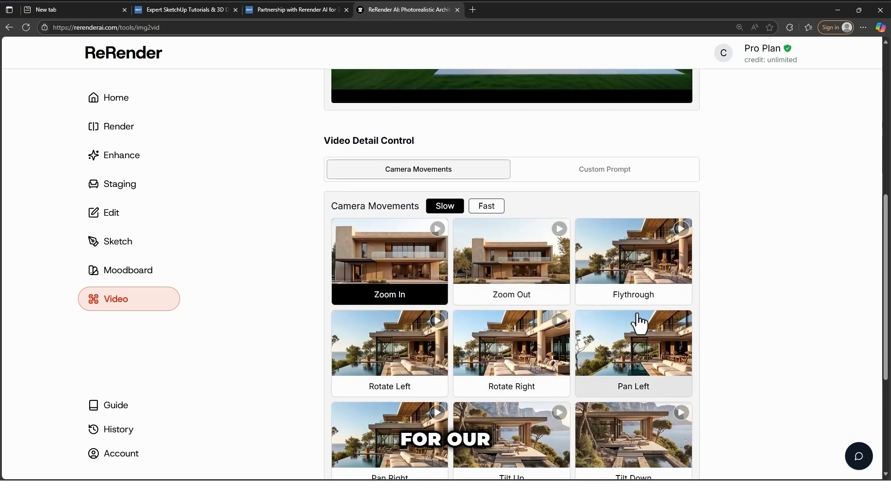
{"action": "scroll", "coordinate": [618, 291], "scroll_direction": "up", "scroll_amount": 2}
{"action": "scroll", "coordinate": [535, 209], "scroll_direction": "up", "scroll_amount": 2}
{"action": "scroll", "coordinate": [539, 325], "scroll_direction": "down", "scroll_amount": 3}
{"action": "scroll", "coordinate": [541, 356], "scroll_direction": "down", "scroll_amount": 1}
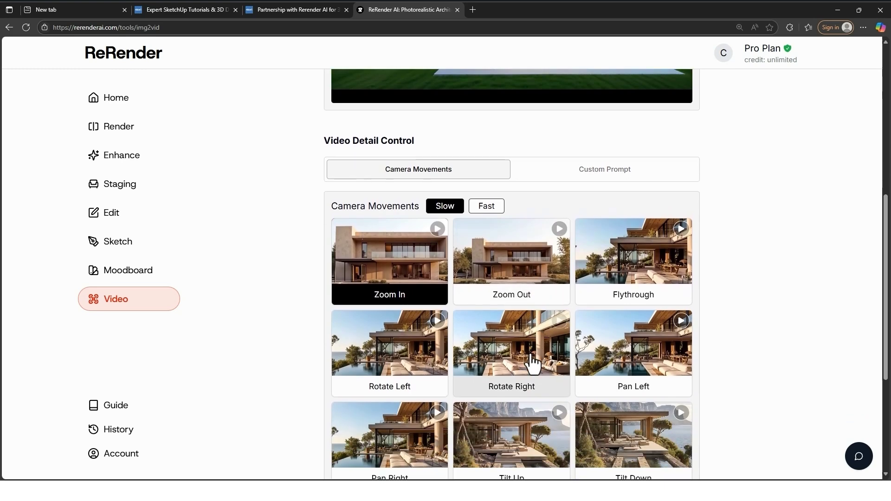
{"action": "left_click", "coordinate": [403, 270]}
Step: Set the video length to 5 seconds and the camera speed to Slow, and generate the video
{"action": "scroll", "coordinate": [416, 281], "scroll_direction": "down", "scroll_amount": 4}
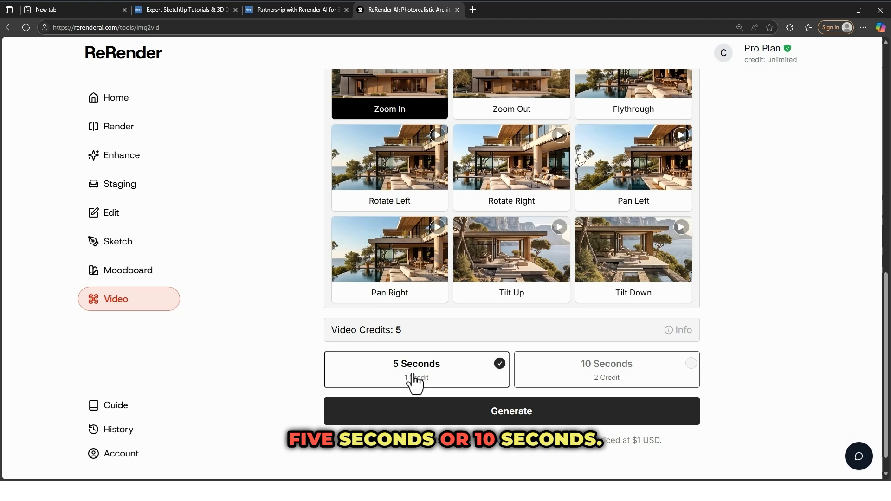
{"action": "left_click", "coordinate": [616, 376]}
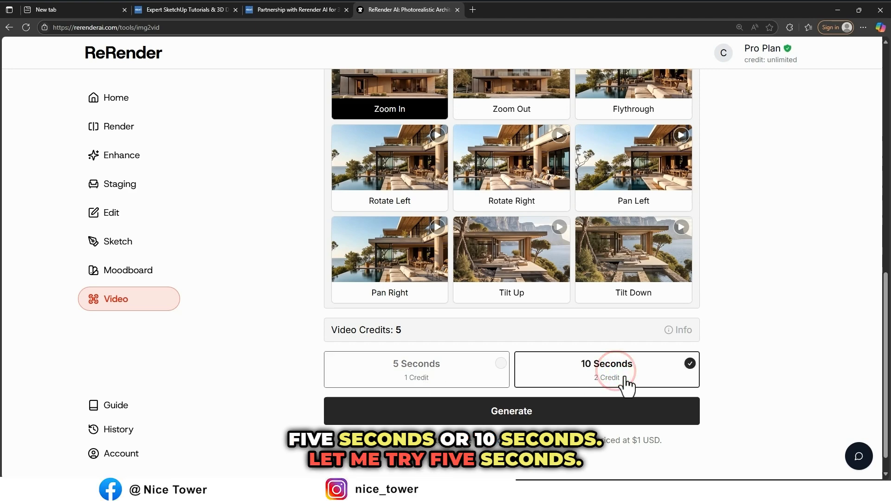
{"action": "left_click", "coordinate": [445, 366]}
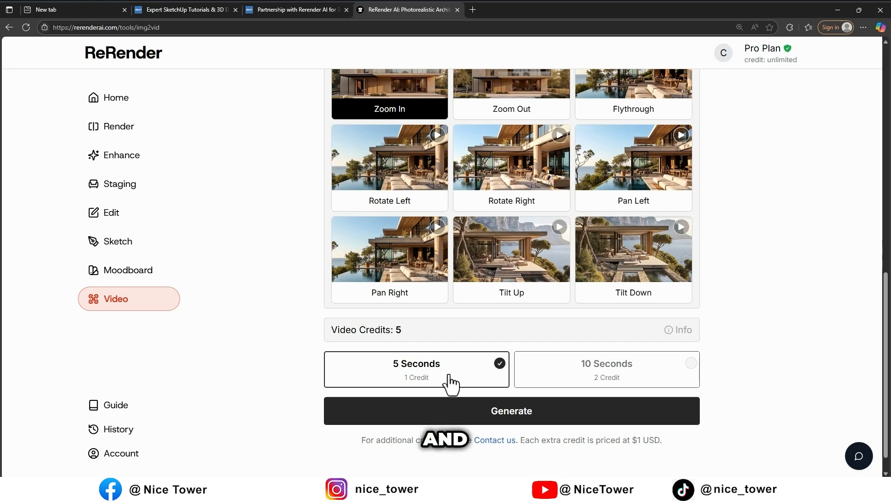
{"action": "scroll", "coordinate": [450, 384], "scroll_direction": "up", "scroll_amount": 6}
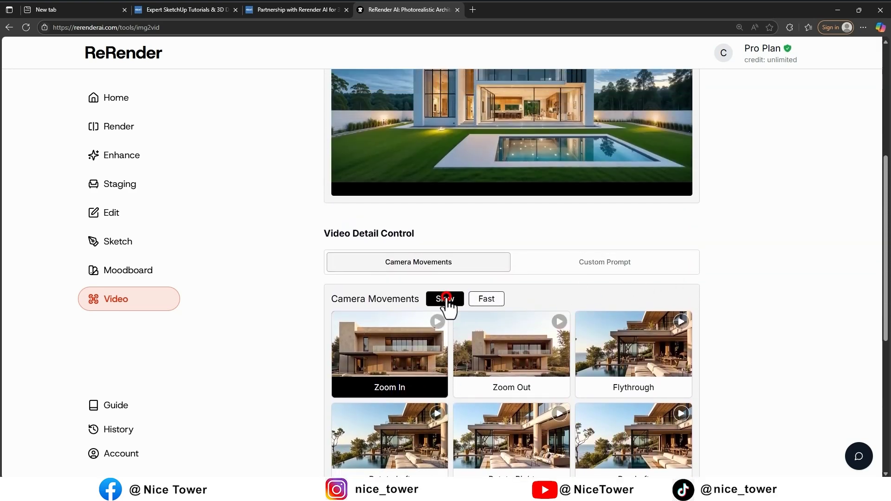
{"action": "scroll", "coordinate": [493, 355], "scroll_direction": "down", "scroll_amount": 5}
{"action": "scroll", "coordinate": [550, 408], "scroll_direction": "down", "scroll_amount": 2}
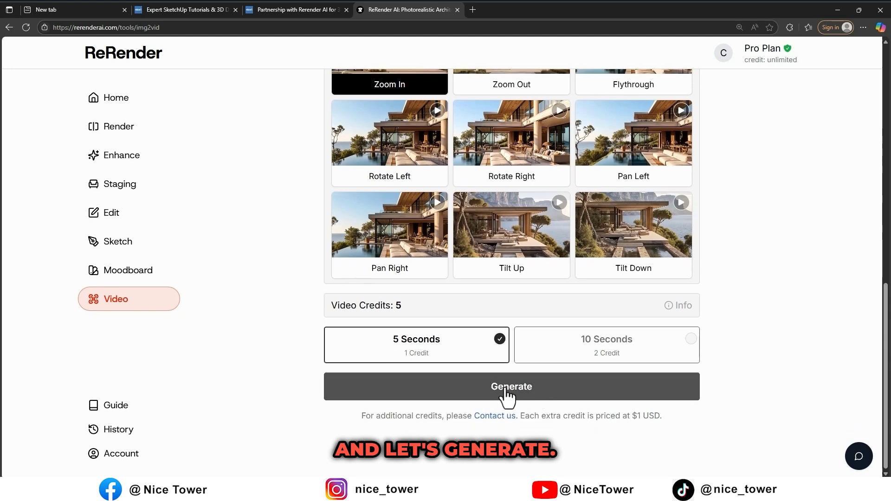
{"action": "left_click", "coordinate": [518, 398]}
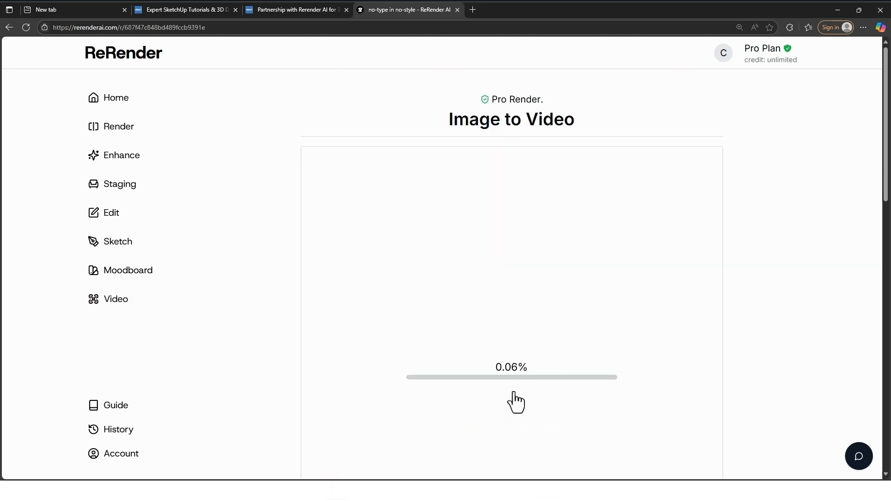
{"action": "left_click", "coordinate": [836, 8]}
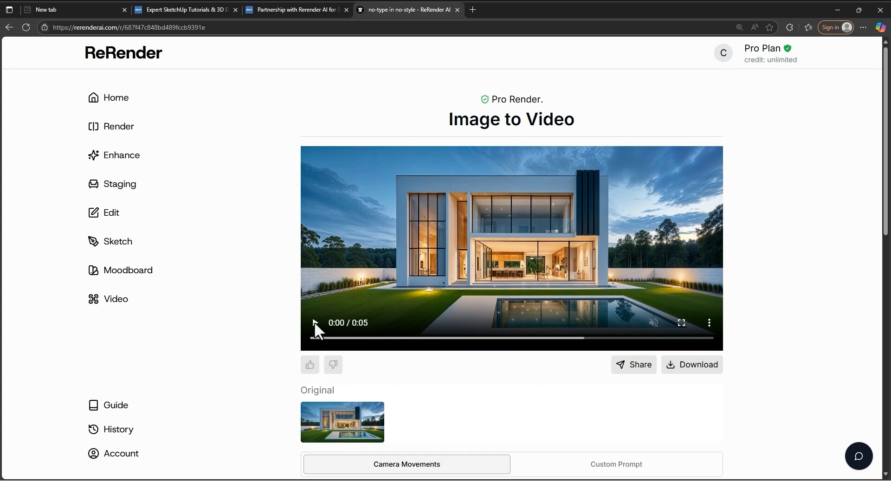
Step: Play the generated zoom-in video and download it as an MP4 file
{"action": "left_click", "coordinate": [315, 324]}
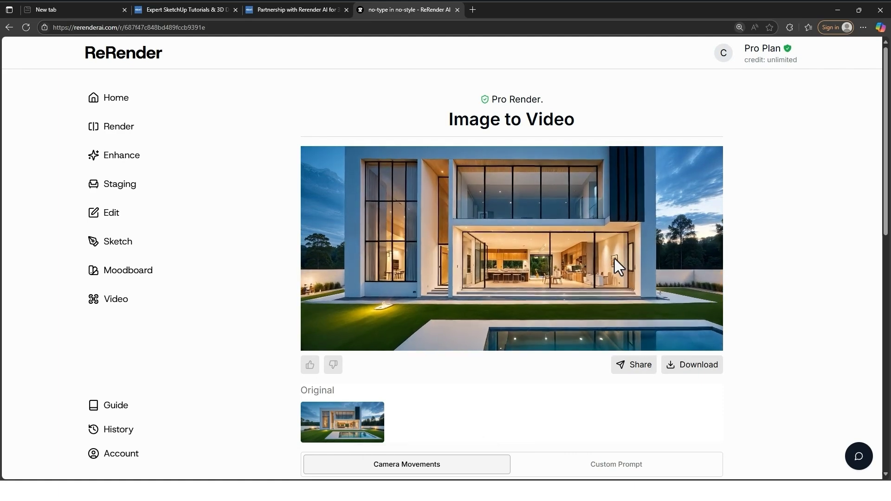
{"action": "scroll", "coordinate": [572, 288], "scroll_direction": "down", "scroll_amount": 2}
{"action": "scroll", "coordinate": [572, 286], "scroll_direction": "up", "scroll_amount": 2}
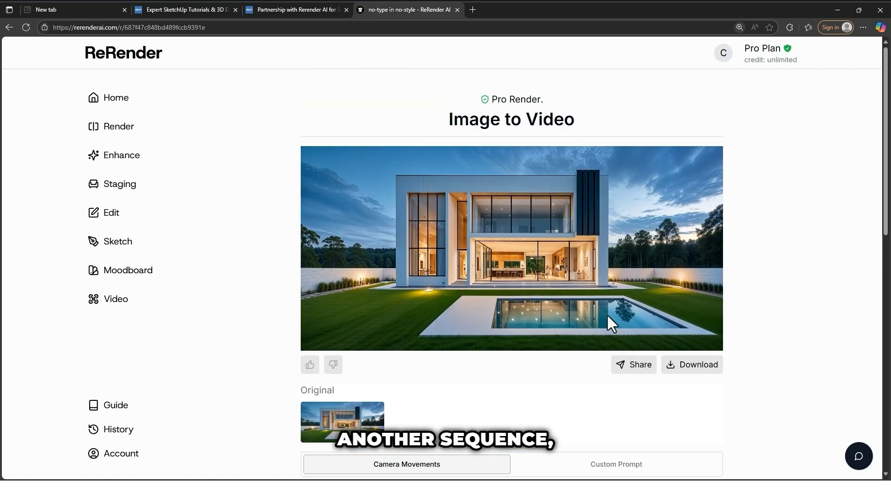
{"action": "left_click", "coordinate": [693, 370]}
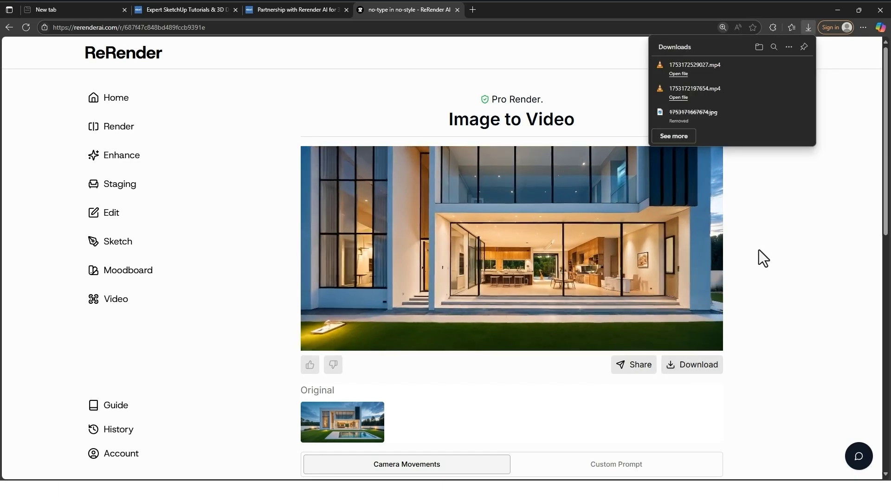
{"action": "left_click", "coordinate": [834, 136]}
Step: Generate another video of the render with the Pan Left camera movement and a 10-second length
{"action": "scroll", "coordinate": [581, 326], "scroll_direction": "down", "scroll_amount": 8}
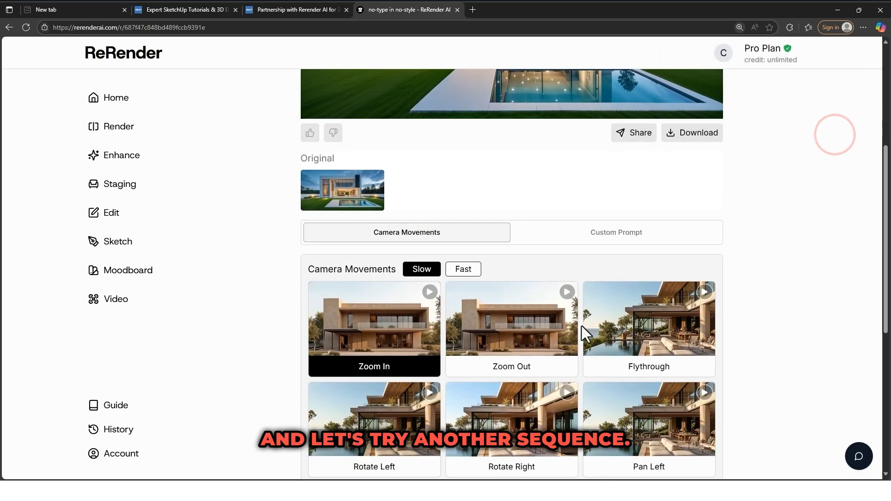
{"action": "mouse_move", "coordinate": [474, 312]}
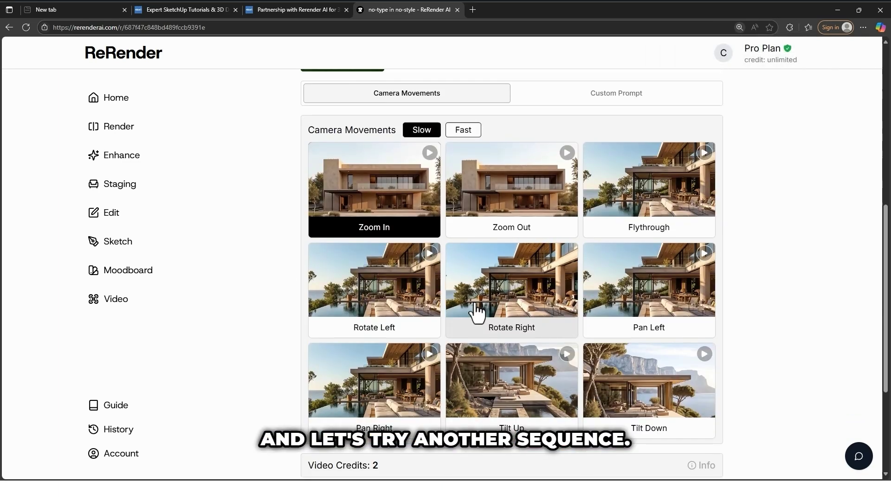
{"action": "mouse_move", "coordinate": [691, 305]}
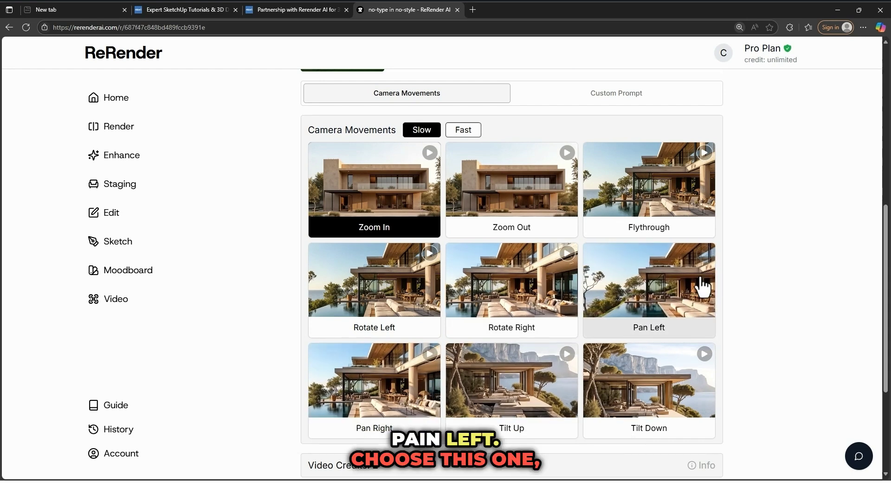
{"action": "left_click", "coordinate": [671, 303]}
{"action": "scroll", "coordinate": [604, 334], "scroll_direction": "down", "scroll_amount": 4}
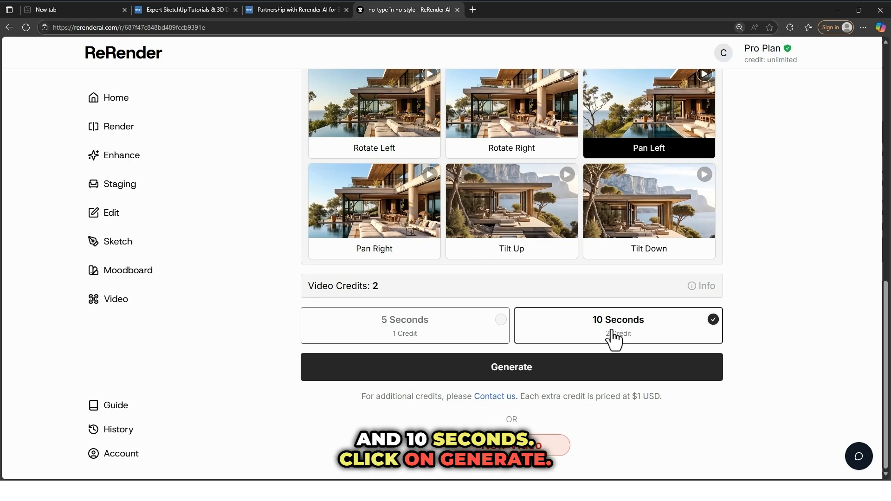
{"action": "left_click", "coordinate": [529, 375]}
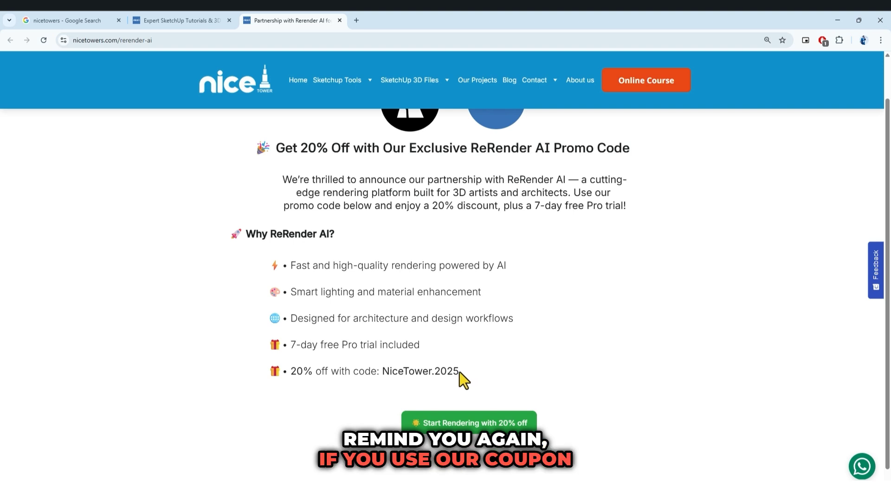
Step: Switch to the nicetowers.com ReRender AI partnership page and highlight the 20% discount code line
{"action": "left_click_drag", "start_coordinate": [460, 372], "coordinate": [286, 374]}
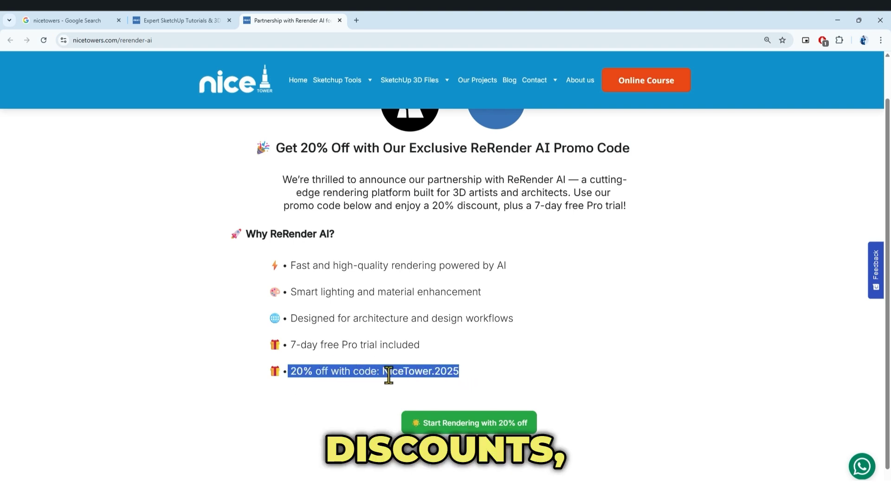
{"action": "left_click", "coordinate": [470, 370]}
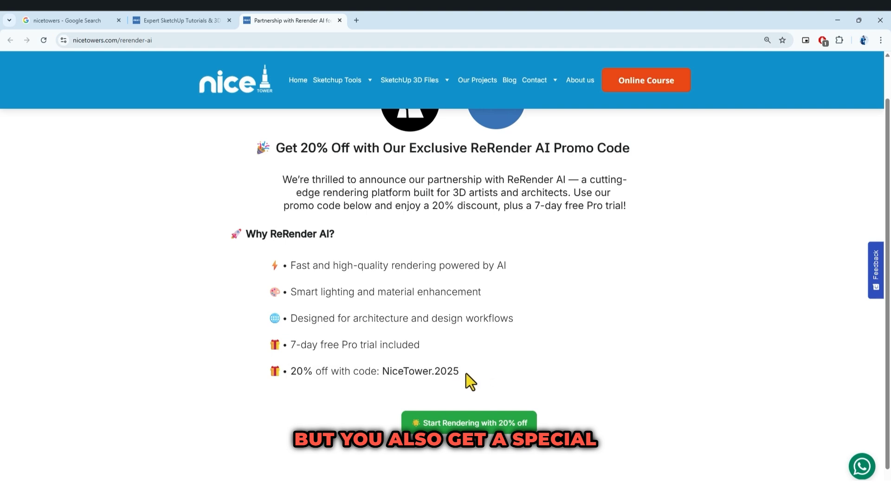
{"action": "left_click_drag", "start_coordinate": [395, 378], "coordinate": [373, 373]}
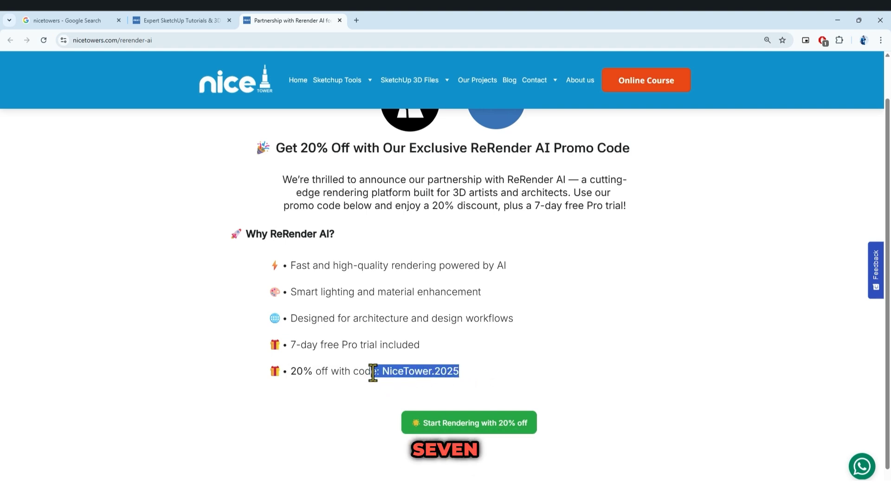